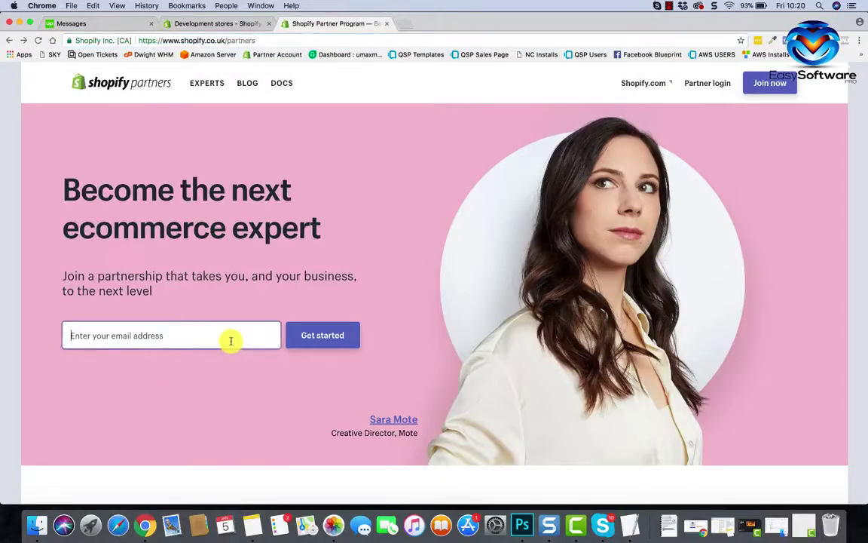
# Start the partner sign-up with the saved business email address.
pyautogui.write('ma')
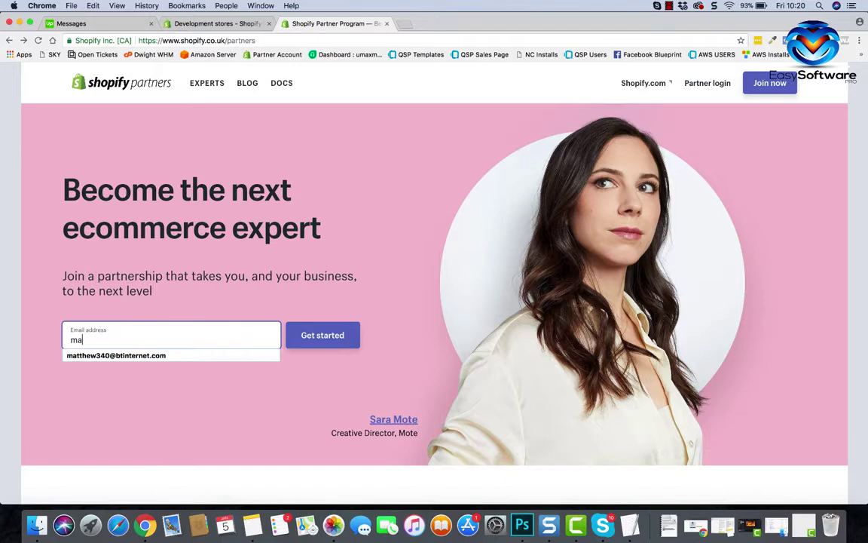
pyautogui.click(177, 358)
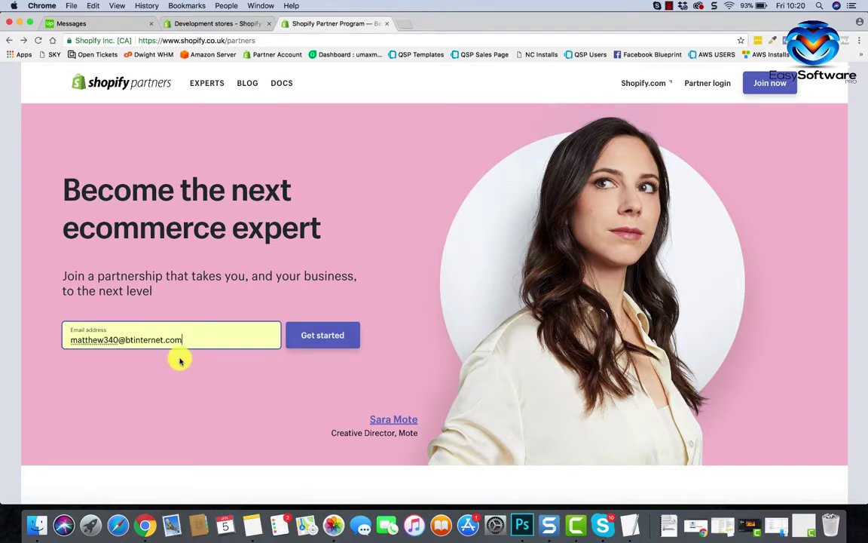
pyautogui.click(341, 341)
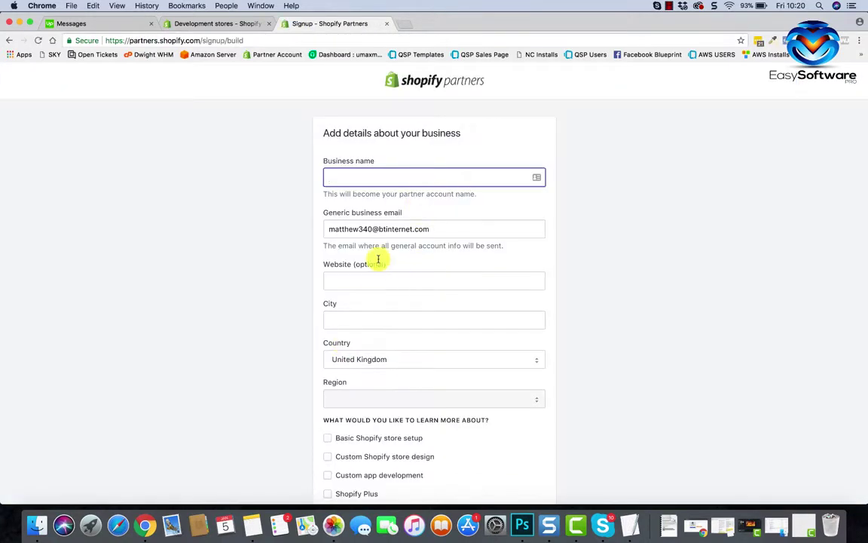
# Scroll through the business details form and try to continue to the Partner dashboard.
pyautogui.scroll(-2, 411, 229)
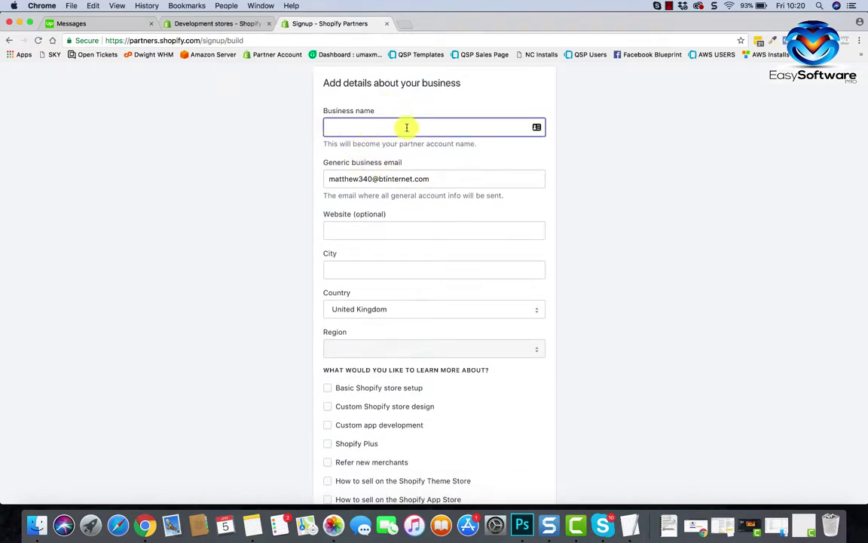
pyautogui.scroll(-1, 407, 127)
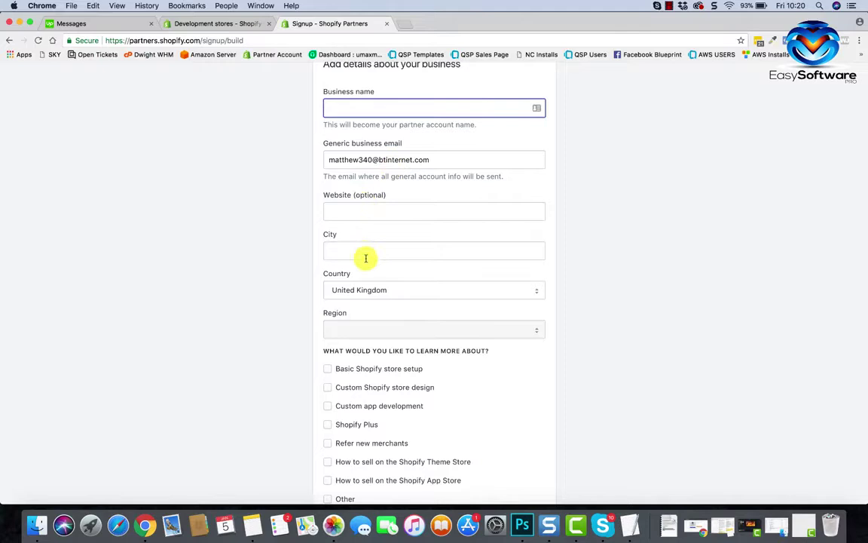
pyautogui.scroll(-3, 364, 262)
pyautogui.scroll(-2, 364, 262)
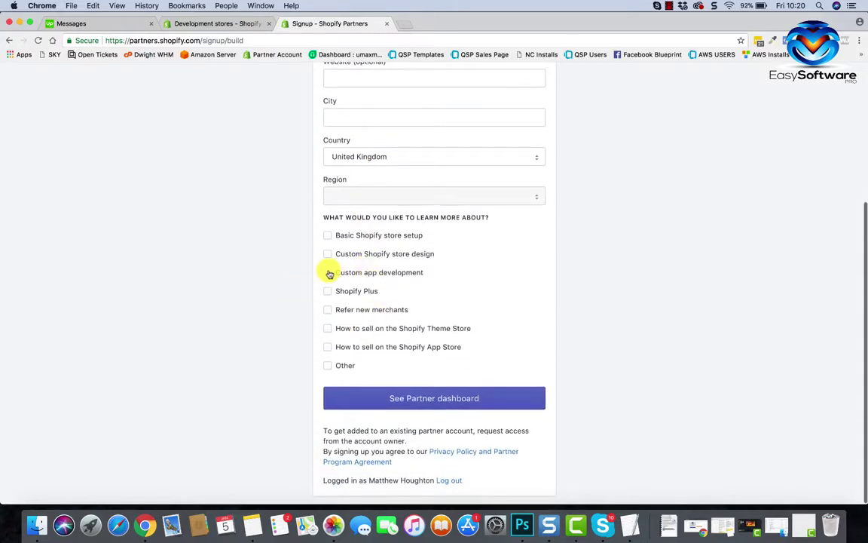
pyautogui.click(391, 405)
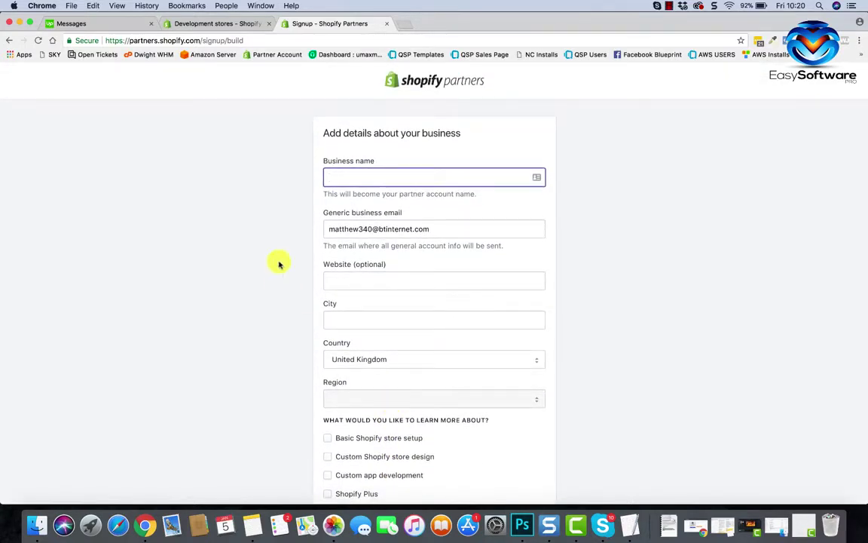
# Close the Development stores and sign-up browser tabs.
pyautogui.click(242, 25)
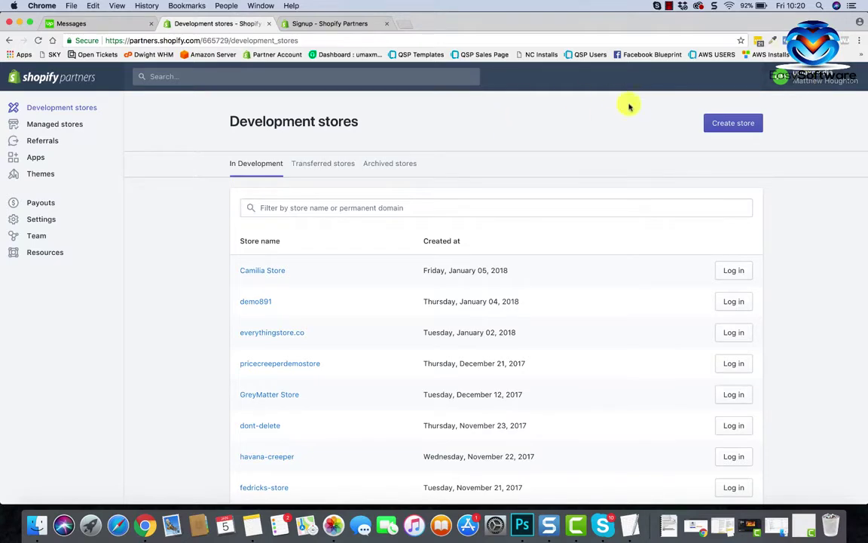
pyautogui.click(270, 23)
pyautogui.click(269, 23)
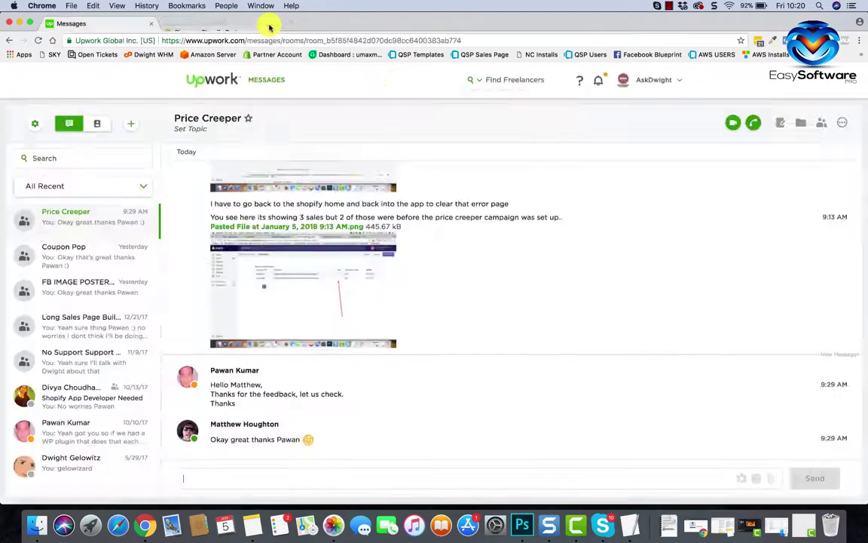
# From the Shopify account page, enter an existing Shopify Partners account.
pyautogui.click(286, 59)
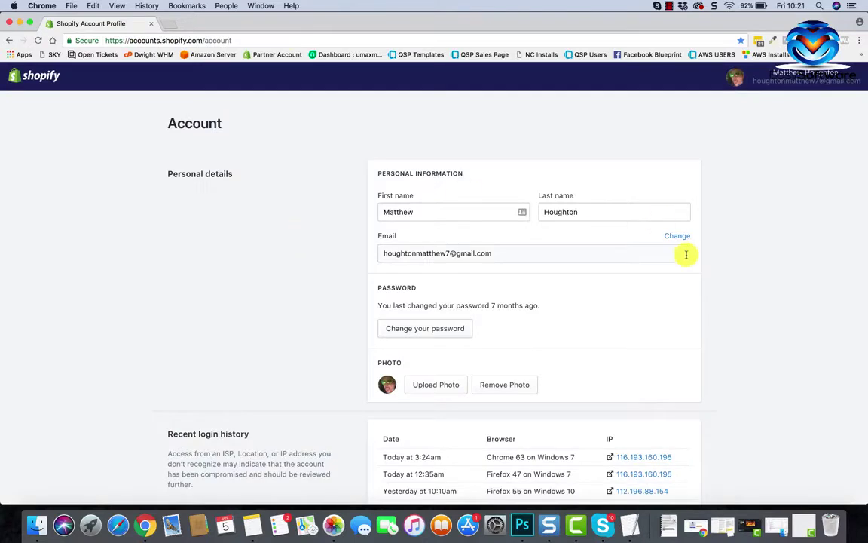
pyautogui.click(813, 89)
pyautogui.click(779, 111)
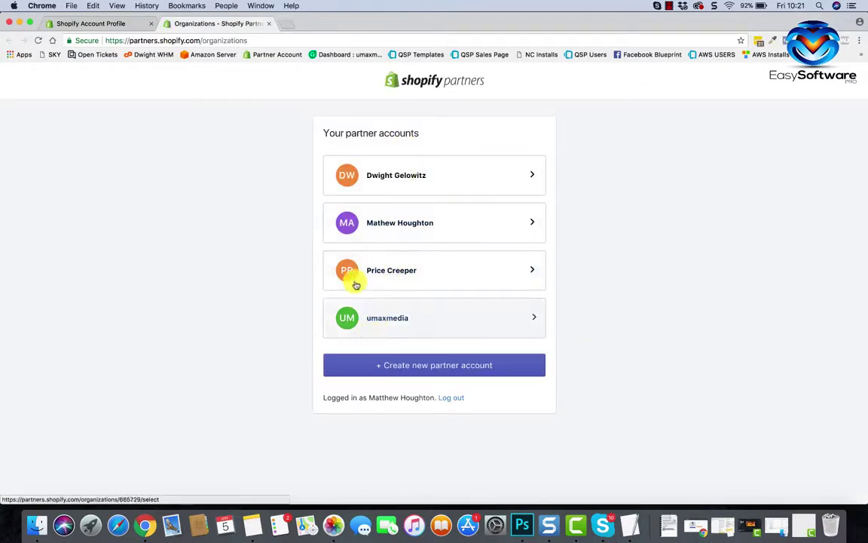
pyautogui.click(383, 318)
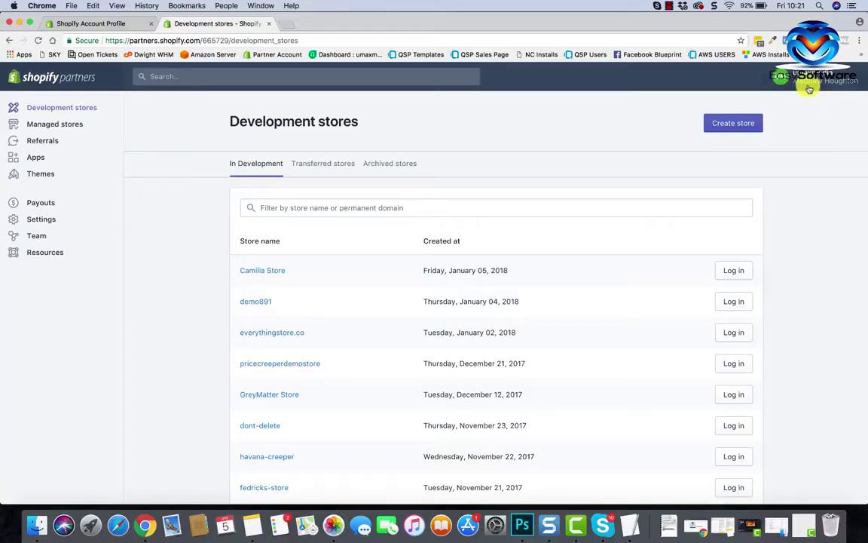
pyautogui.click(808, 89)
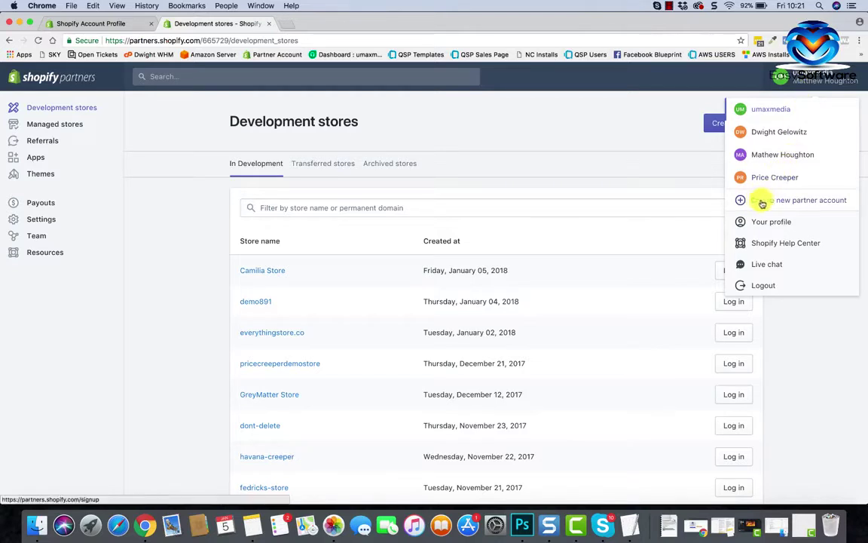
pyautogui.click(646, 154)
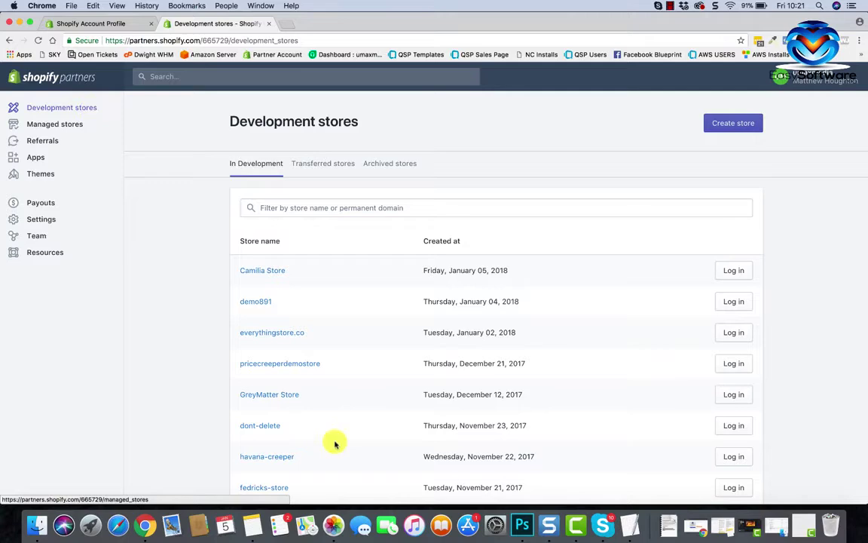
pyautogui.scroll(-5, 313, 475)
pyautogui.scroll(10, 313, 483)
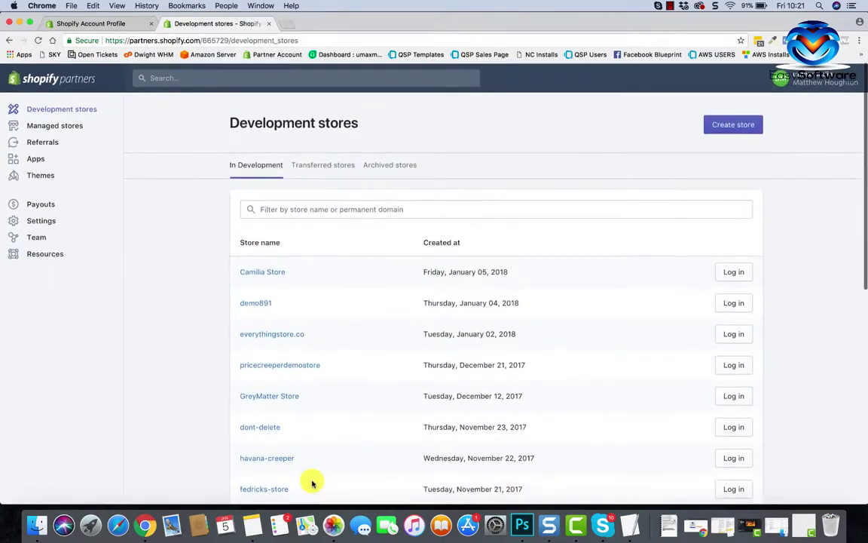
pyautogui.scroll(-4, 313, 482)
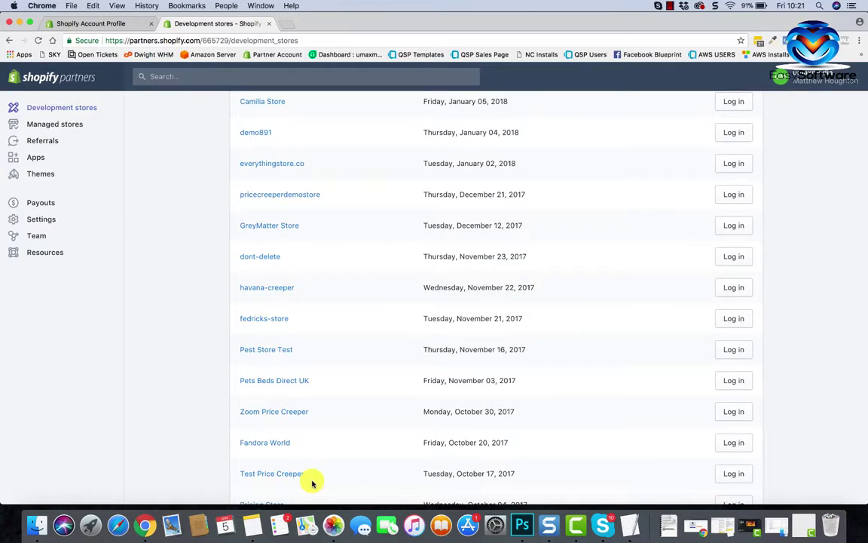
pyautogui.scroll(5, 544, 303)
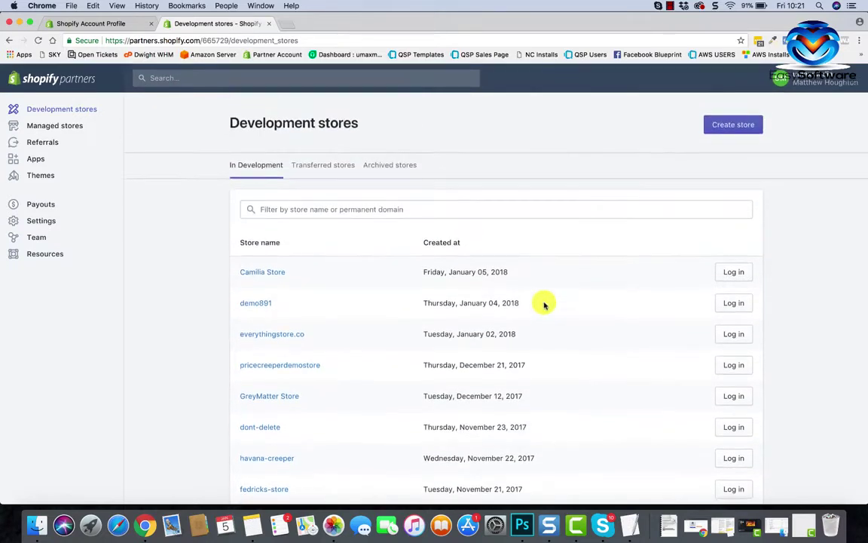
pyautogui.click(742, 128)
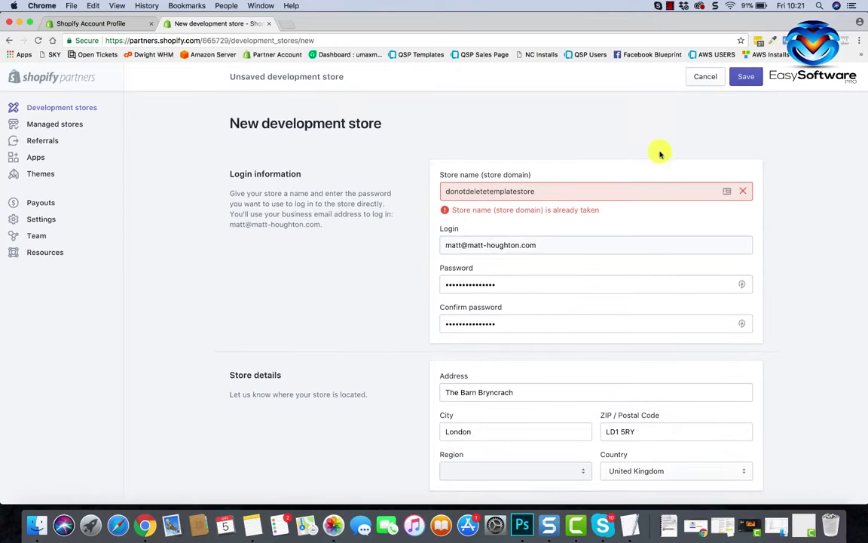
pyautogui.click(76, 110)
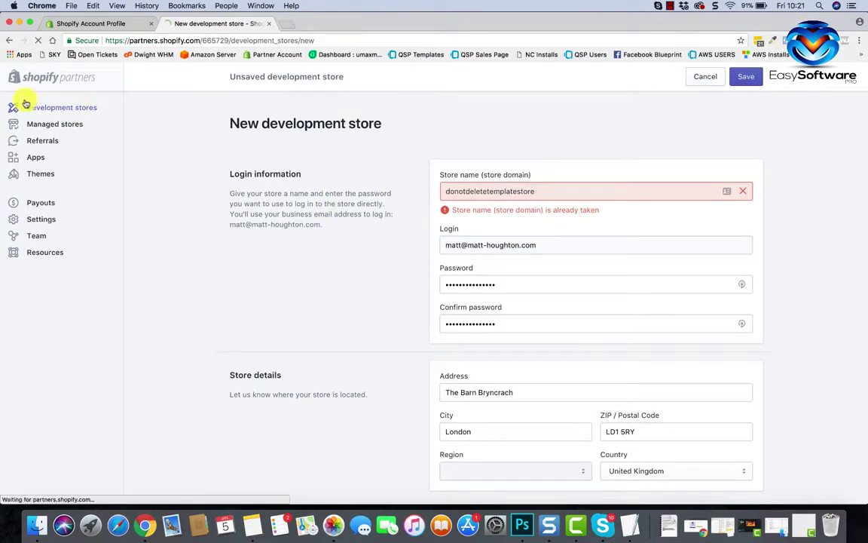
pyautogui.scroll(-5, 153, 305)
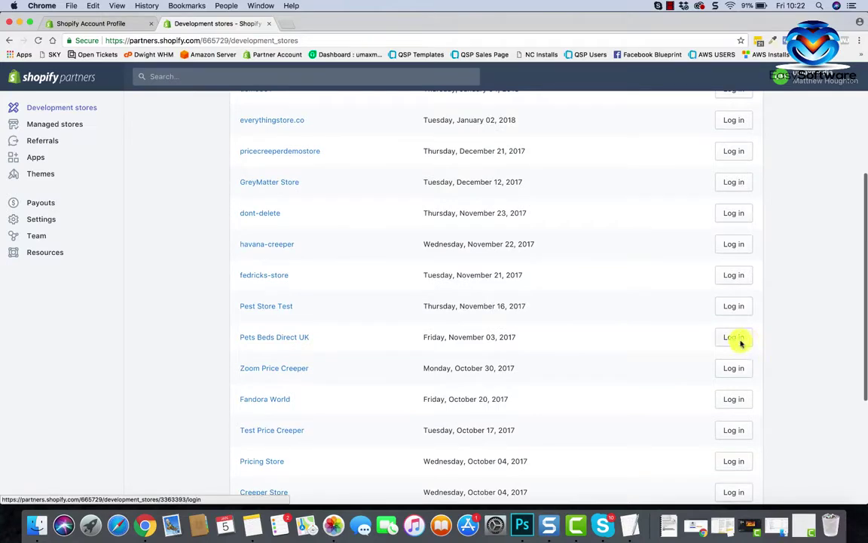
pyautogui.scroll(-2, 741, 343)
pyautogui.scroll(1, 573, 328)
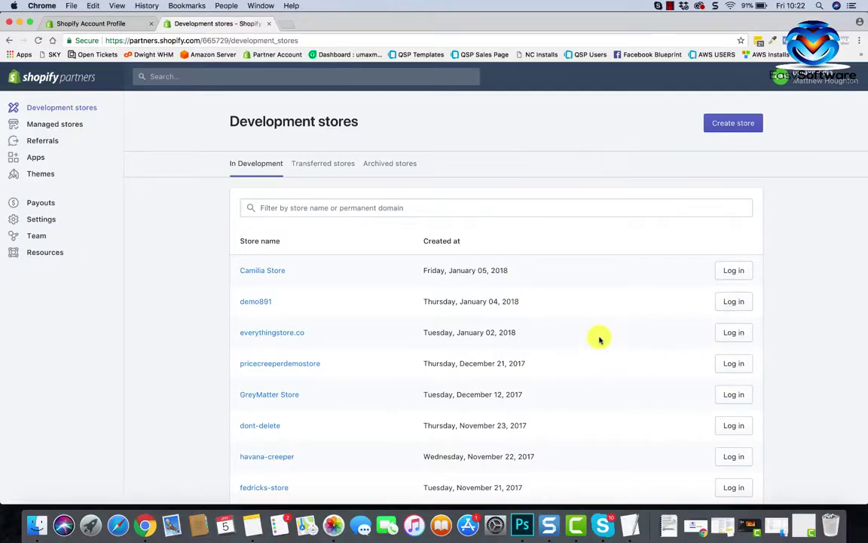
pyautogui.scroll(-1, 603, 339)
# Log in to the everythingstore.co admin and look over its Home dashboard.
pyautogui.click(725, 319)
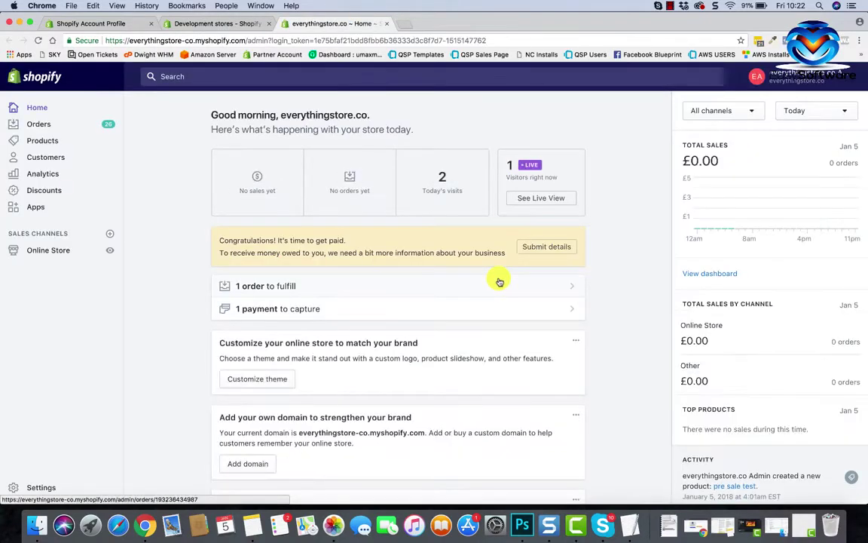
pyautogui.scroll(-1, 228, 268)
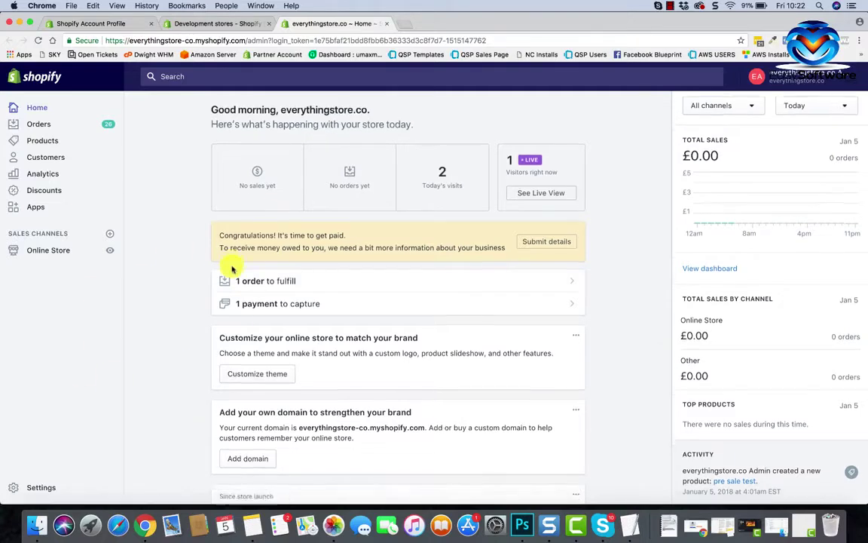
pyautogui.scroll(2, 232, 269)
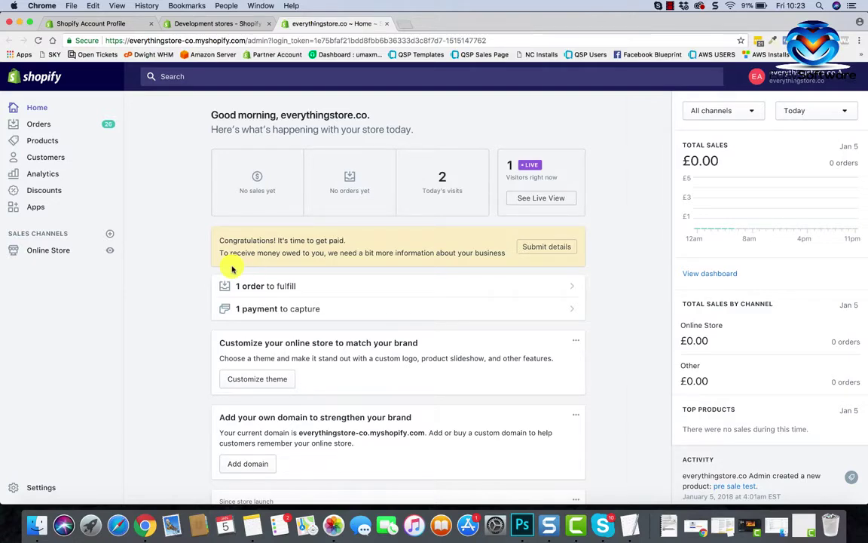
# Browse the Development stores list, then go to Managed stores.
pyautogui.click(175, 25)
pyautogui.scroll(-2, 287, 242)
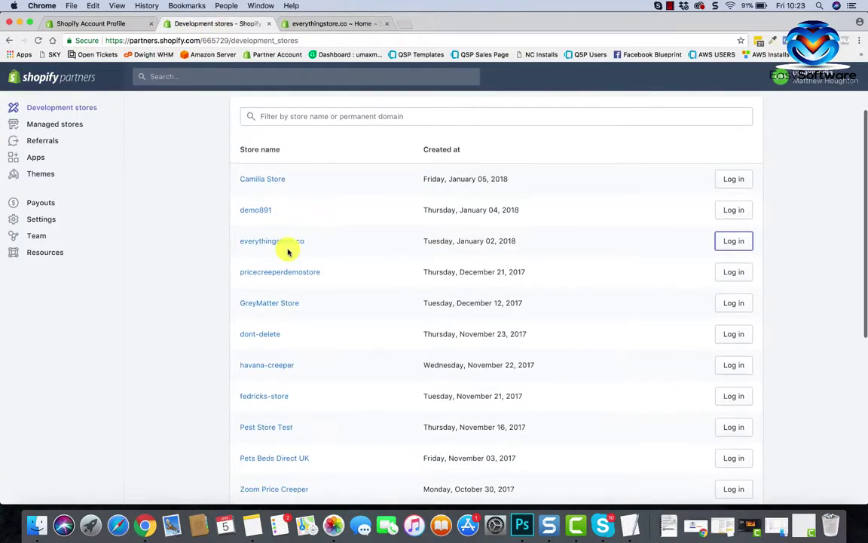
pyautogui.scroll(2, 319, 398)
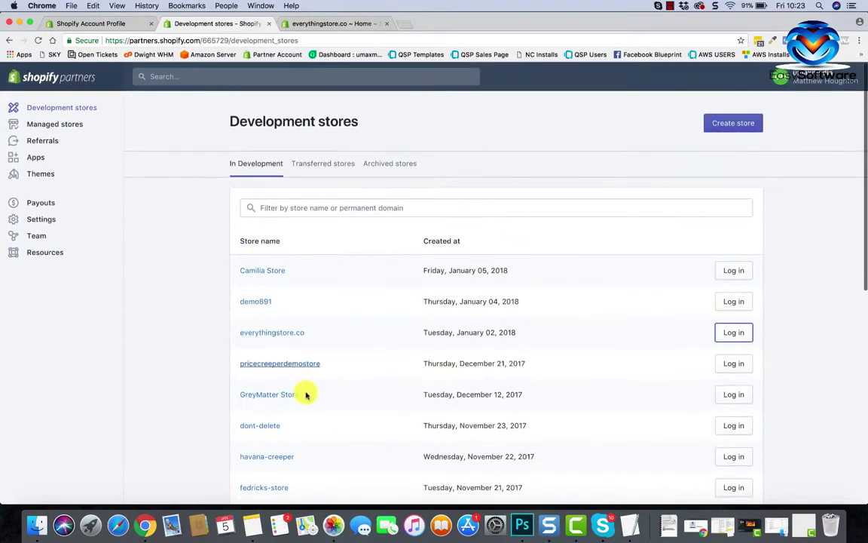
pyautogui.scroll(-10, 418, 356)
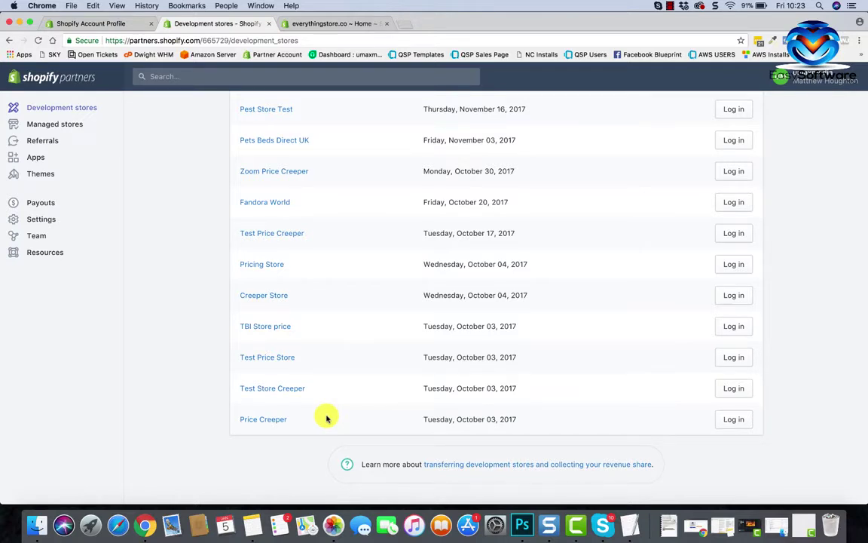
pyautogui.scroll(10, 382, 248)
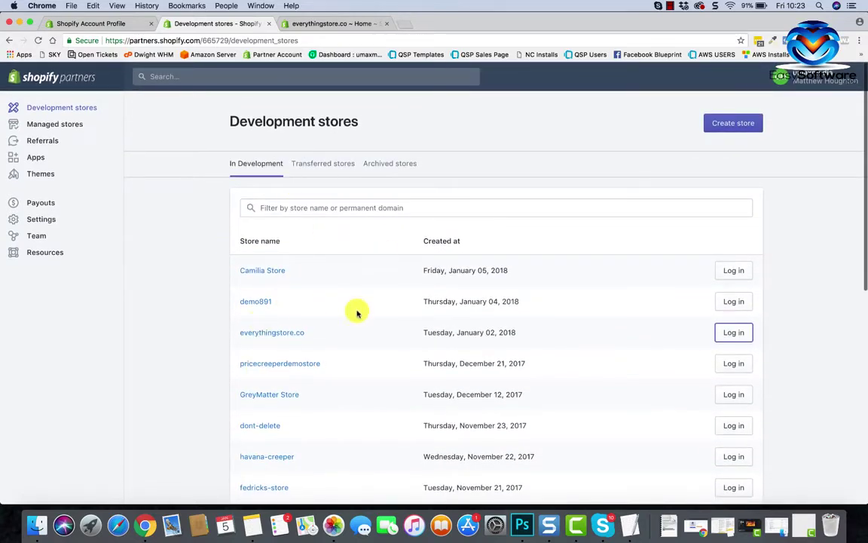
pyautogui.scroll(-1, 354, 309)
pyautogui.scroll(1, 113, 251)
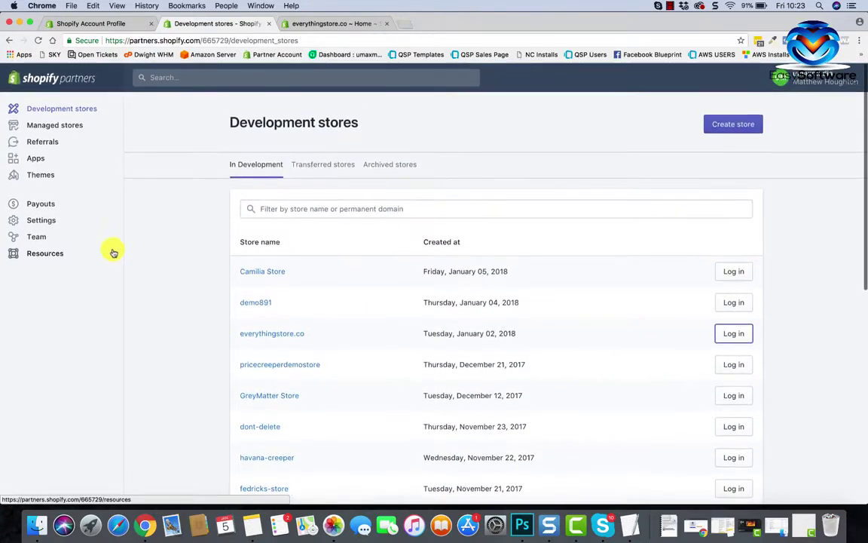
pyautogui.click(68, 130)
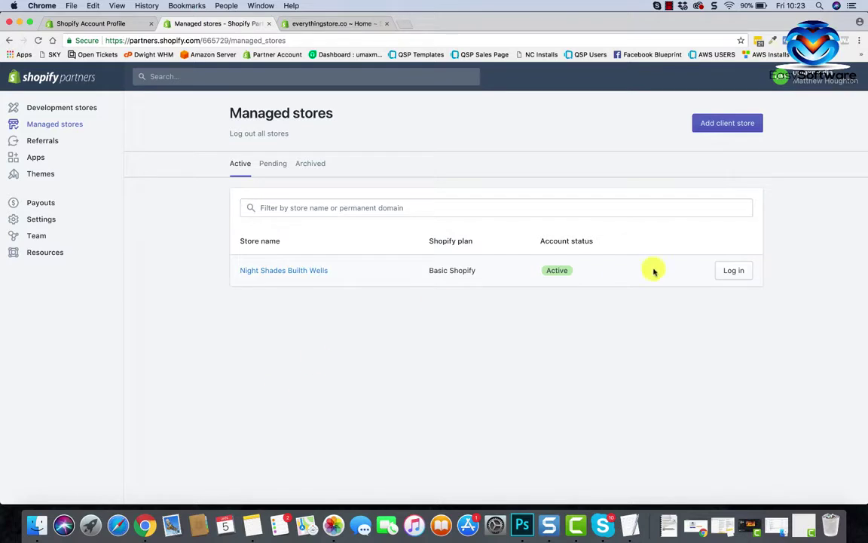
# Try adding a client store with full access, then open and close the Night Shades Builth Wells admin.
pyautogui.click(723, 124)
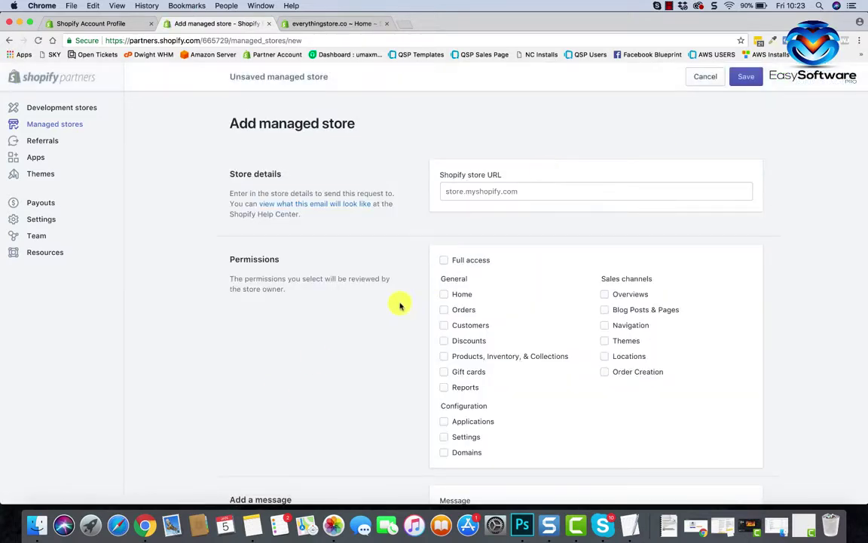
pyautogui.click(466, 192)
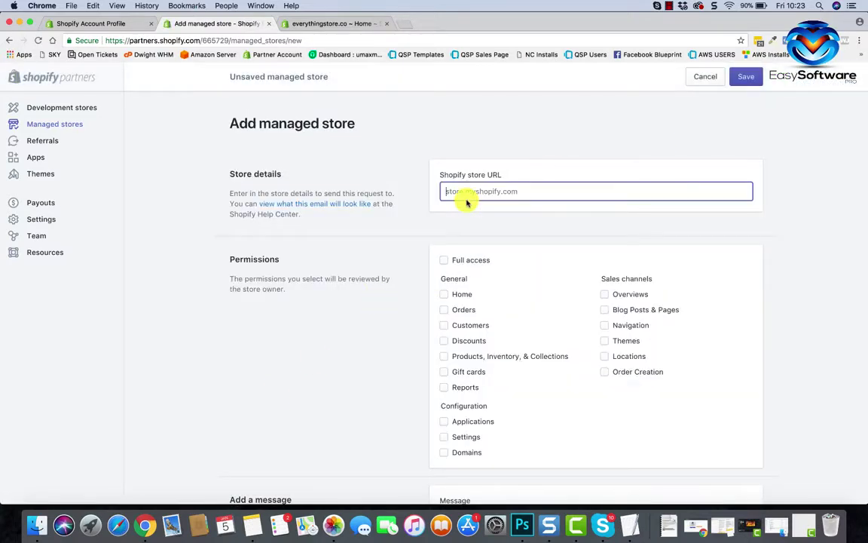
pyautogui.click(444, 259)
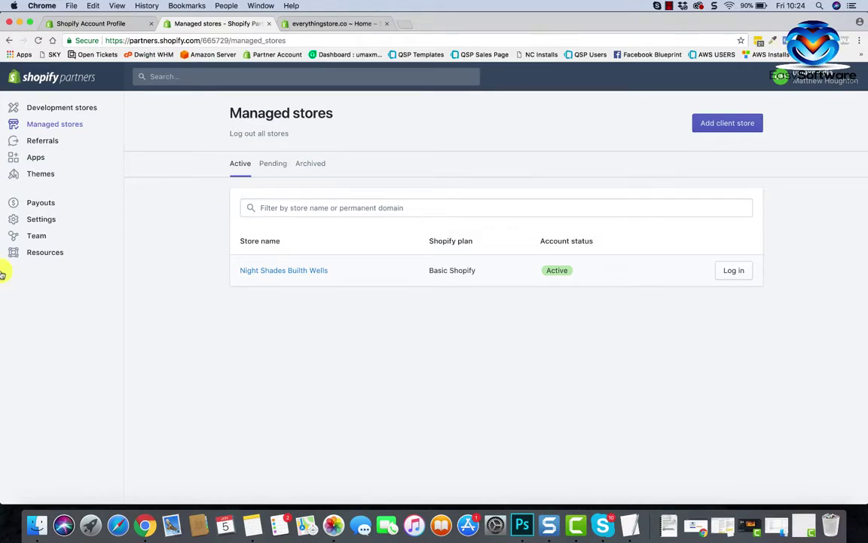
pyautogui.click(736, 278)
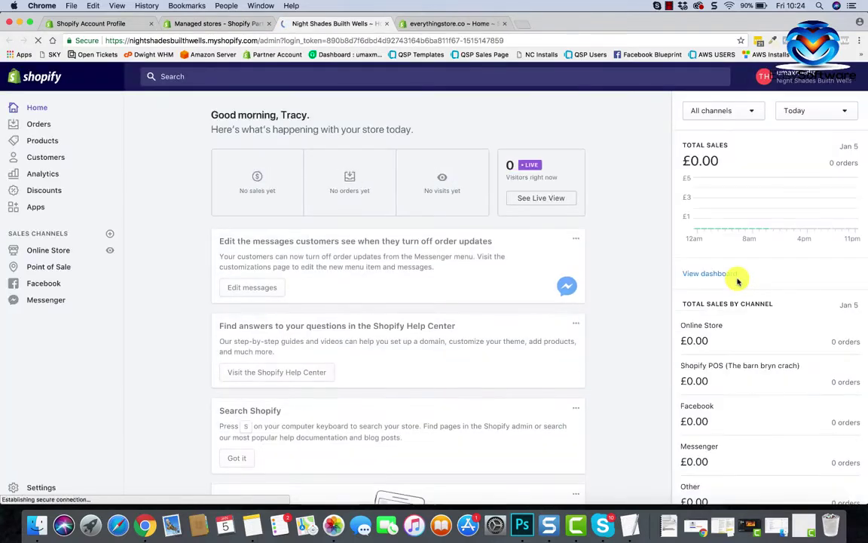
pyautogui.click(385, 25)
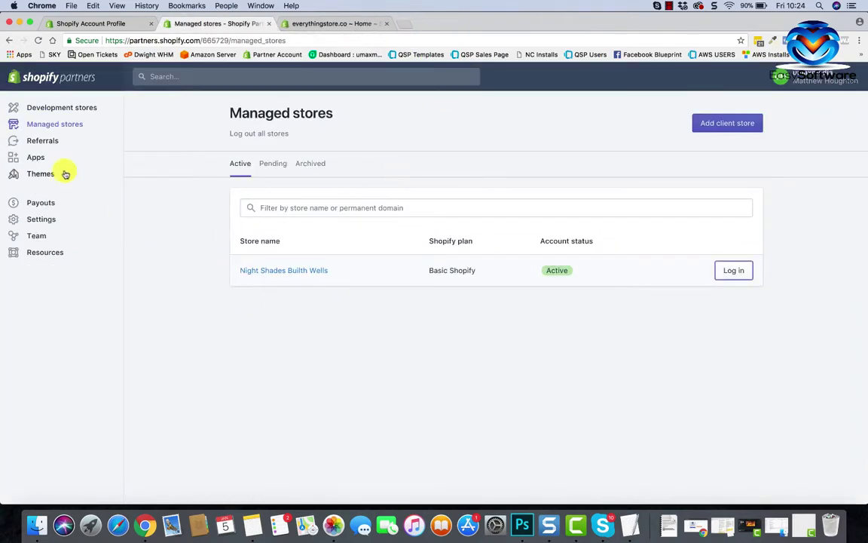
# Open Price Creeper's overview and scroll through its 20 installs and app history.
pyautogui.click(43, 141)
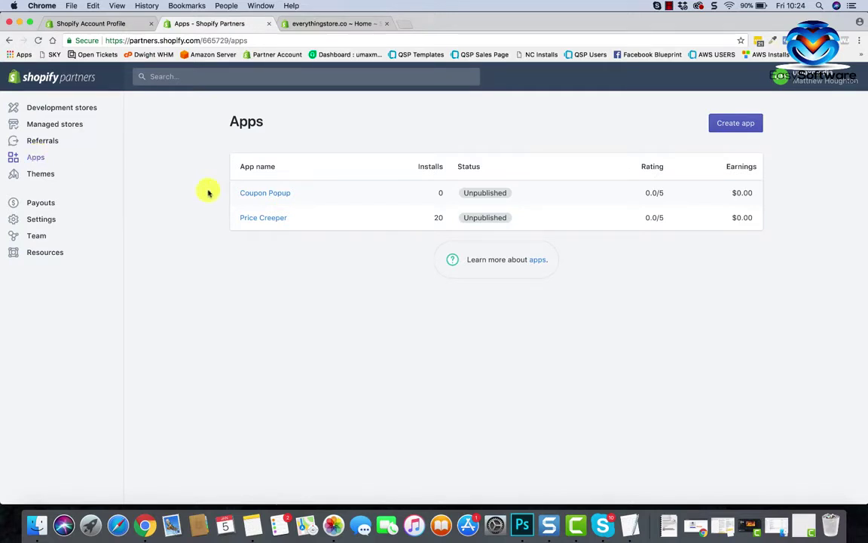
pyautogui.click(249, 218)
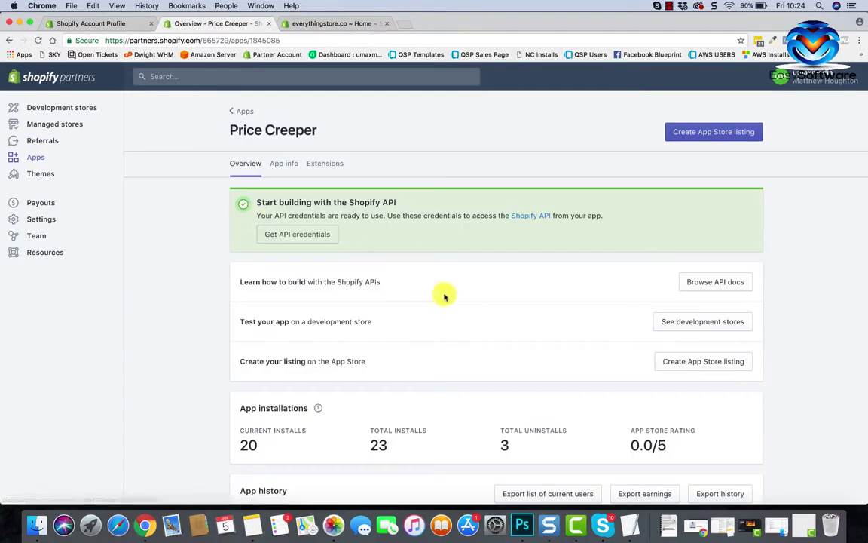
pyautogui.scroll(-5, 441, 304)
pyautogui.scroll(-8, 441, 304)
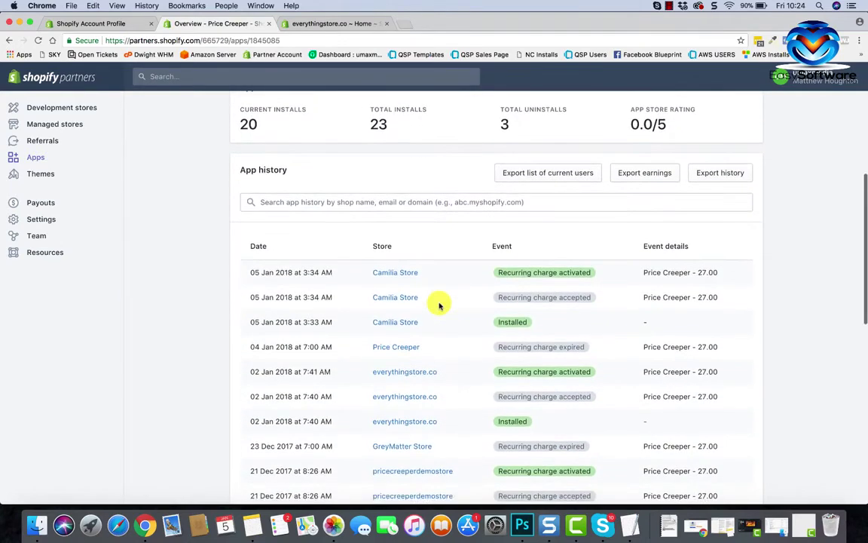
pyautogui.scroll(-3, 441, 305)
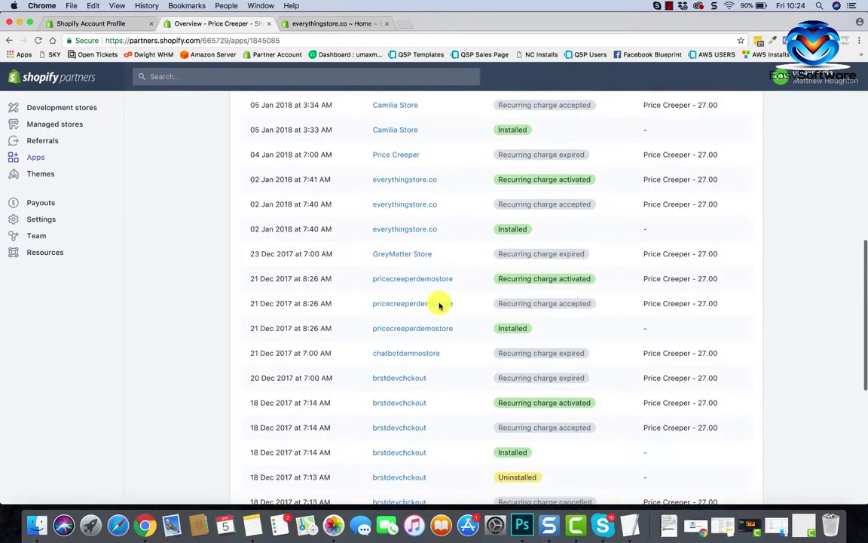
pyautogui.scroll(-5, 382, 368)
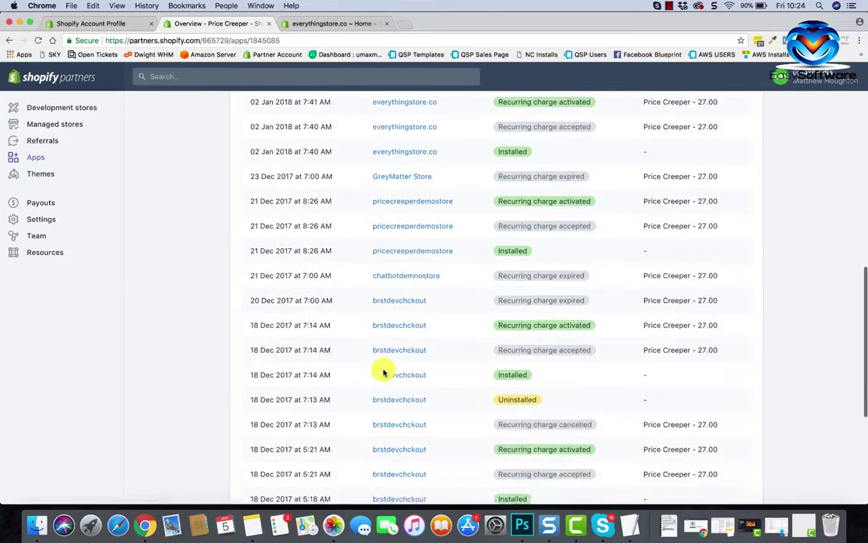
pyautogui.scroll(-2, 446, 343)
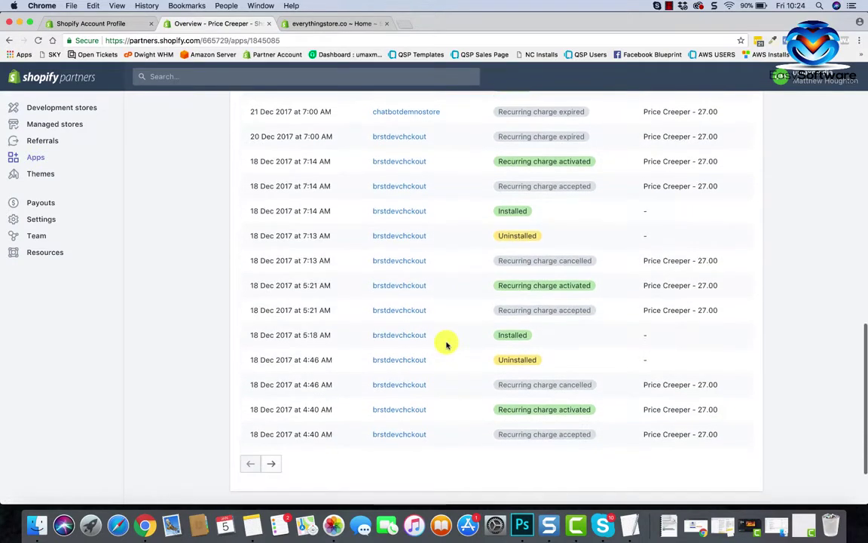
pyautogui.scroll(-2, 446, 343)
pyautogui.scroll(10, 409, 210)
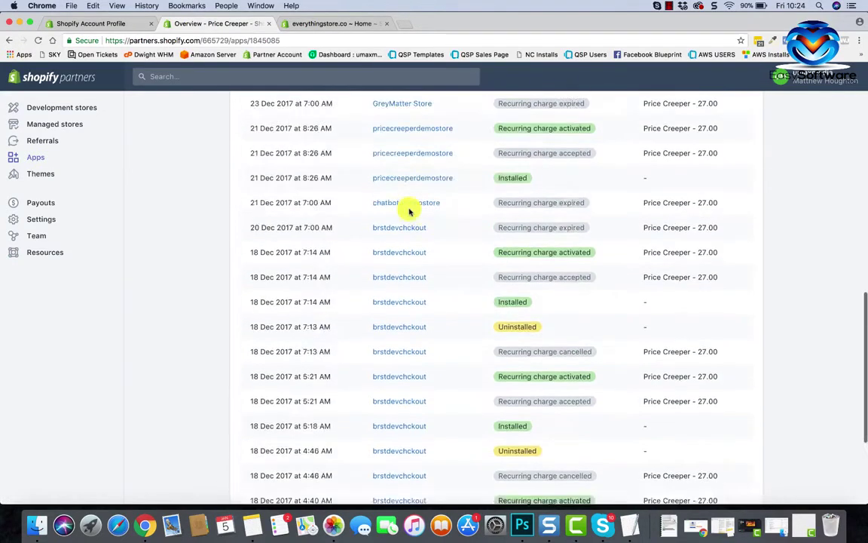
pyautogui.scroll(5, 409, 209)
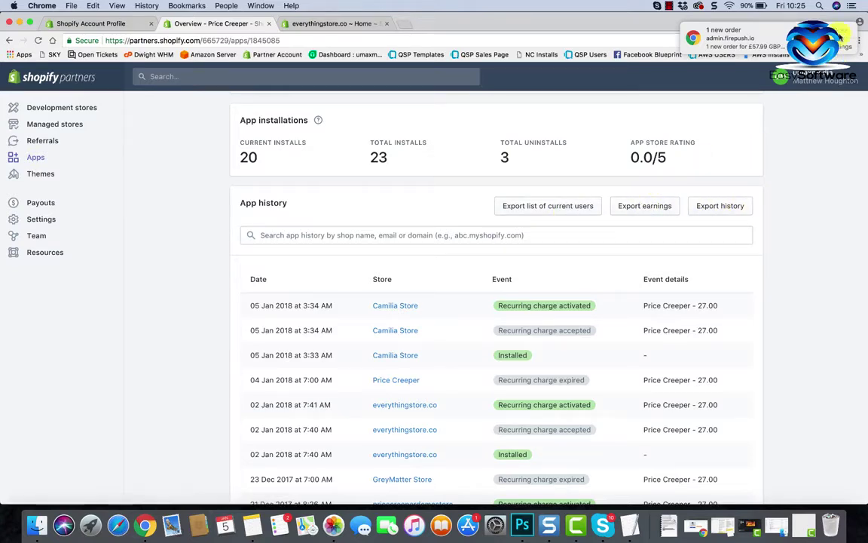
# Dismiss the new order notification and scroll the app history again.
pyautogui.click(841, 31)
pyautogui.scroll(-3, 452, 227)
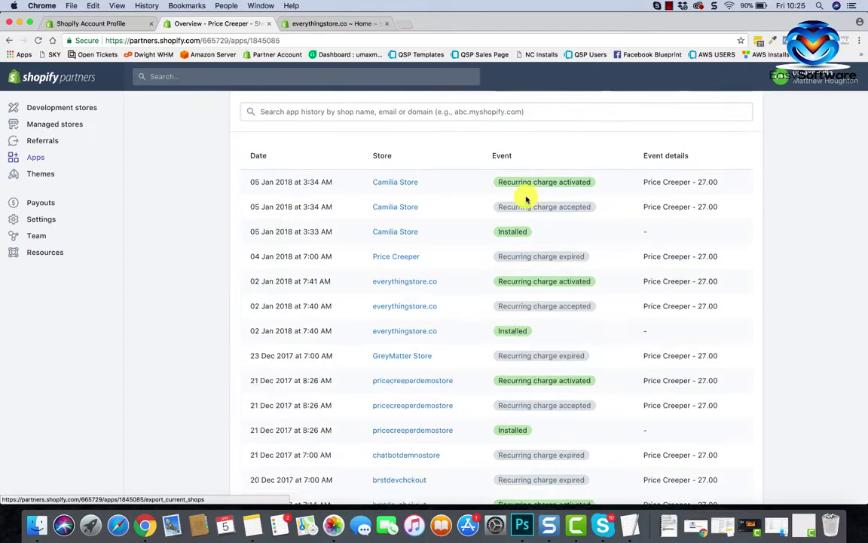
pyautogui.scroll(-3, 369, 352)
pyautogui.scroll(10, 368, 349)
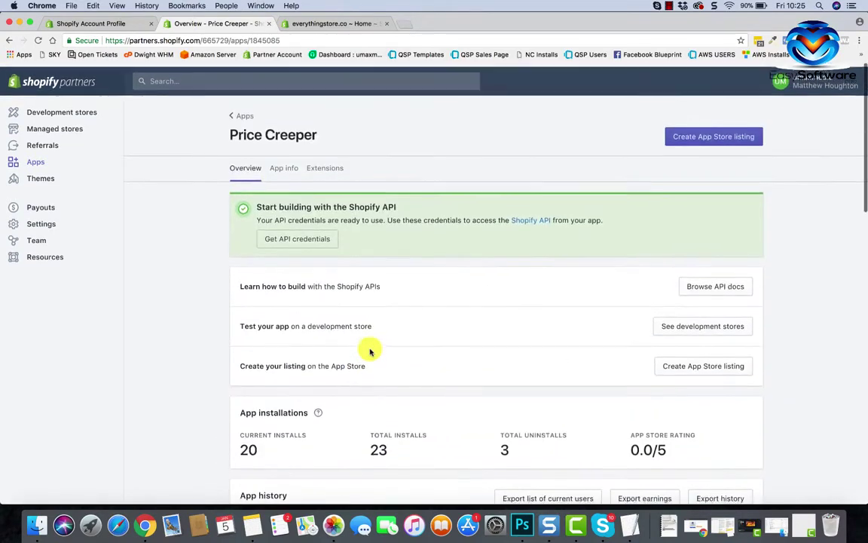
# View the Price Creeper App info page and scroll through its URL settings.
pyautogui.click(286, 163)
pyautogui.scroll(-1, 374, 350)
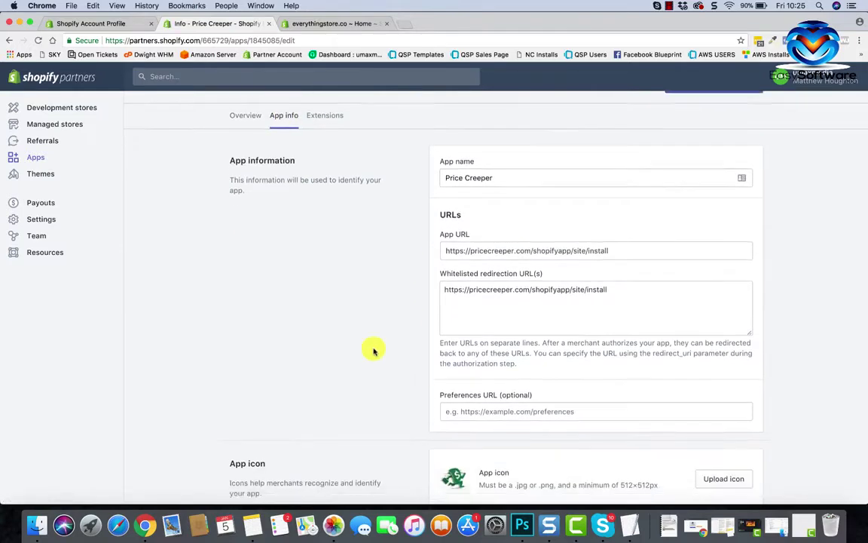
pyautogui.scroll(-4, 373, 351)
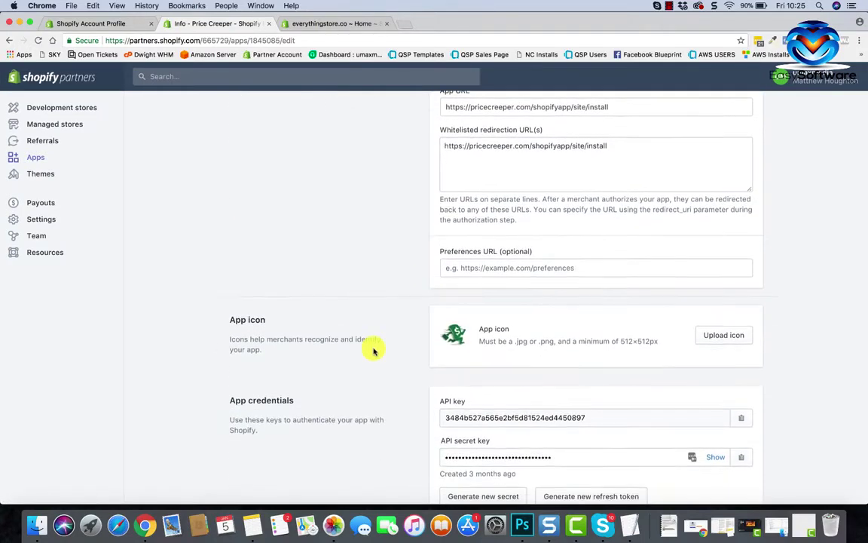
pyautogui.scroll(-2, 373, 351)
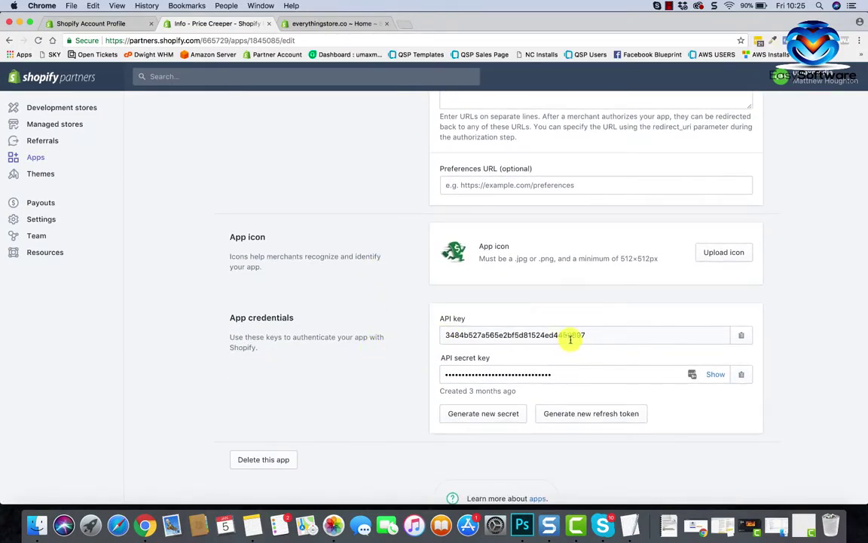
pyautogui.scroll(1, 452, 301)
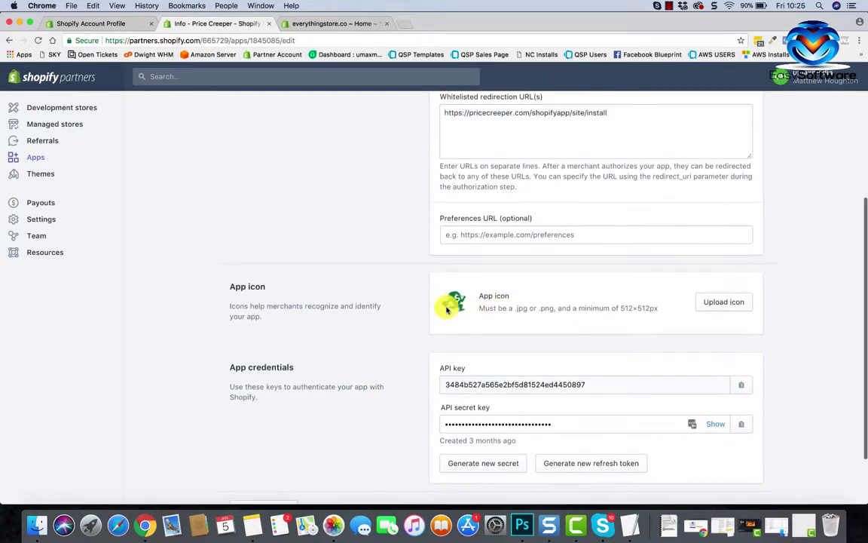
pyautogui.scroll(1, 465, 302)
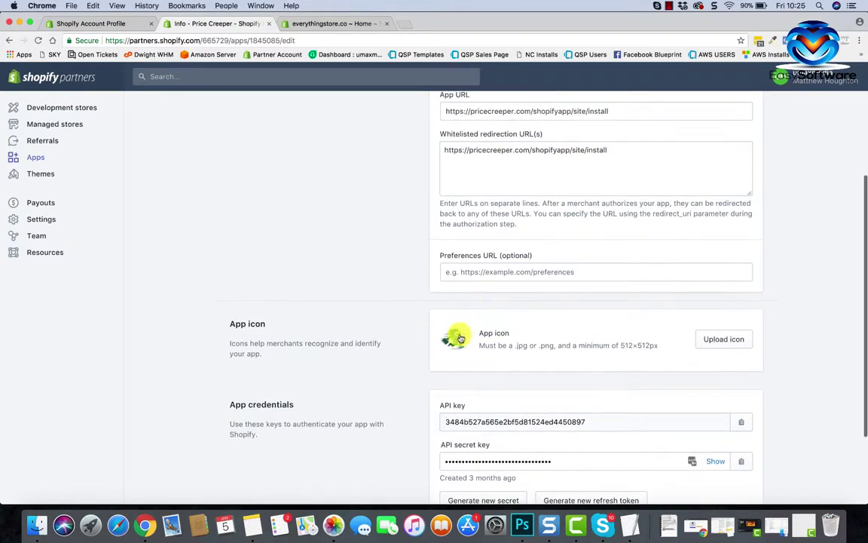
pyautogui.scroll(2, 463, 328)
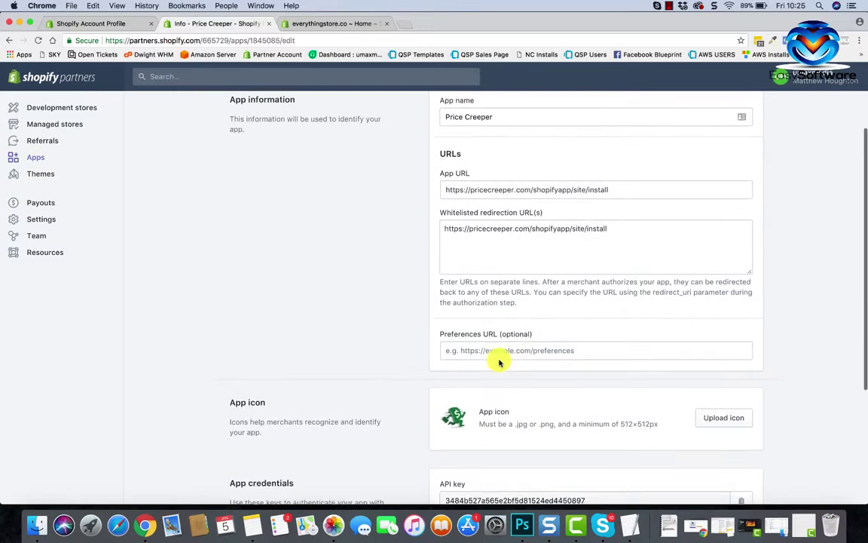
pyautogui.scroll(2, 498, 362)
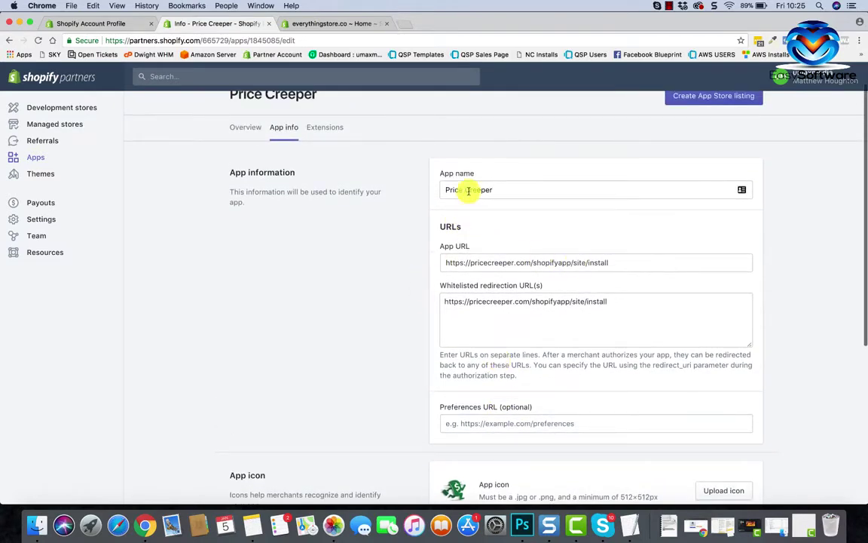
pyautogui.scroll(1, 528, 333)
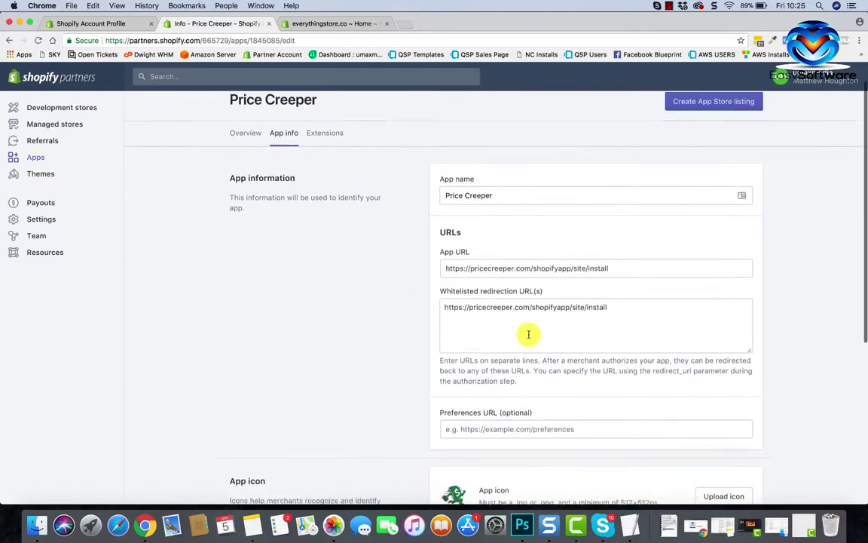
pyautogui.scroll(1, 528, 334)
# Check the app's Extensions, then return to the App info details.
pyautogui.click(324, 163)
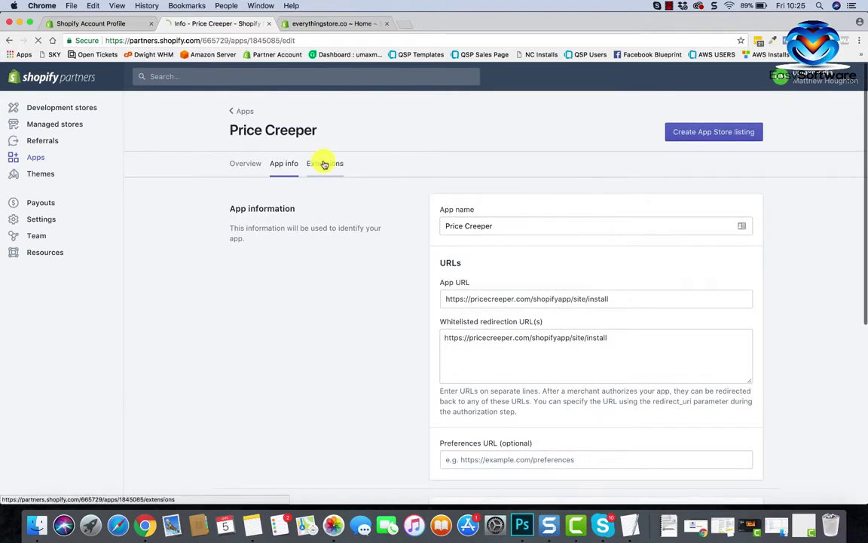
pyautogui.scroll(-2, 374, 326)
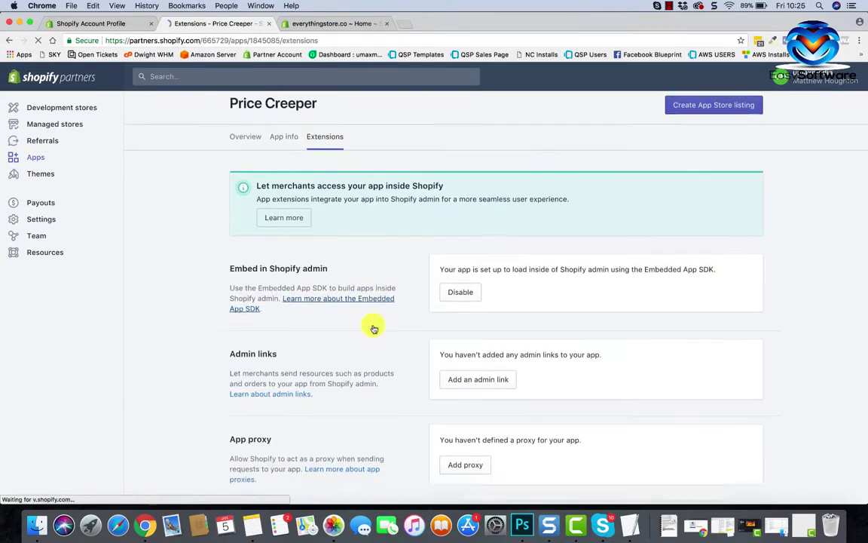
pyautogui.scroll(-6, 314, 384)
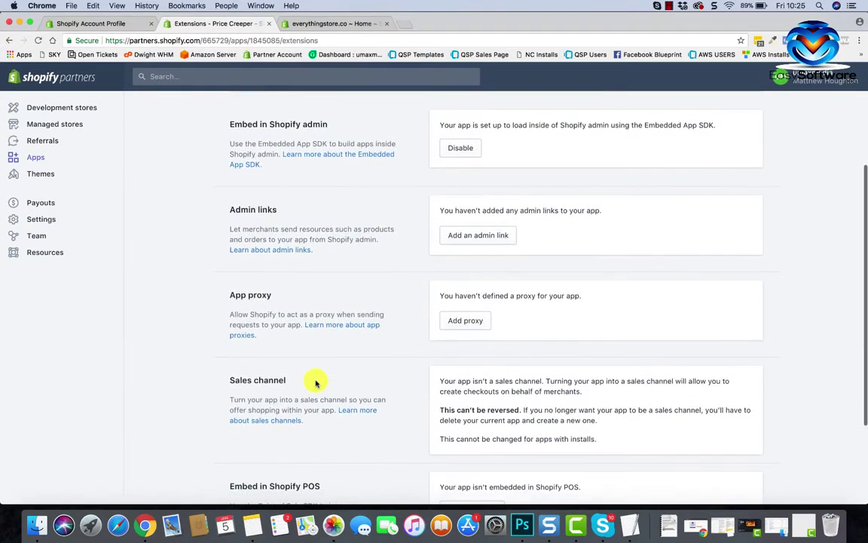
pyautogui.scroll(8, 315, 384)
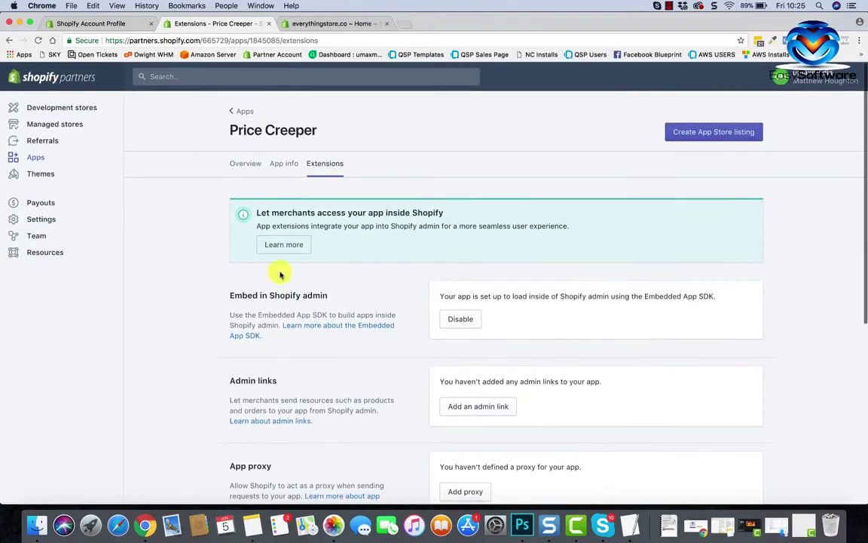
pyautogui.click(280, 167)
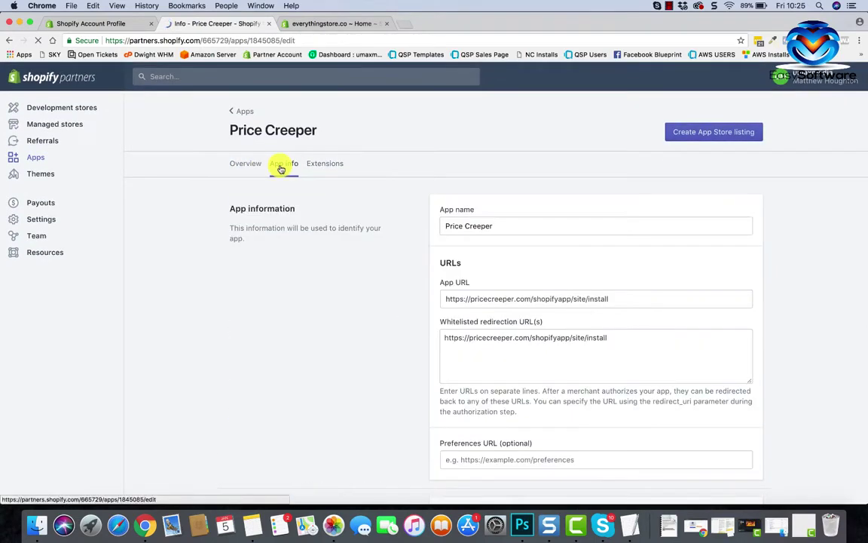
# Review Price Creeper's draft App Store listing, then go back to the Partners app details.
pyautogui.click(722, 132)
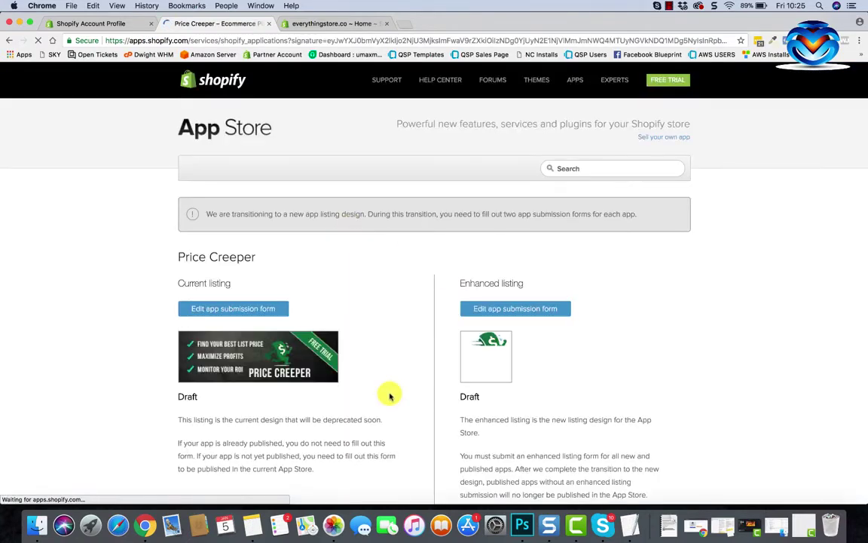
pyautogui.scroll(-2, 390, 393)
pyautogui.scroll(-2, 390, 393)
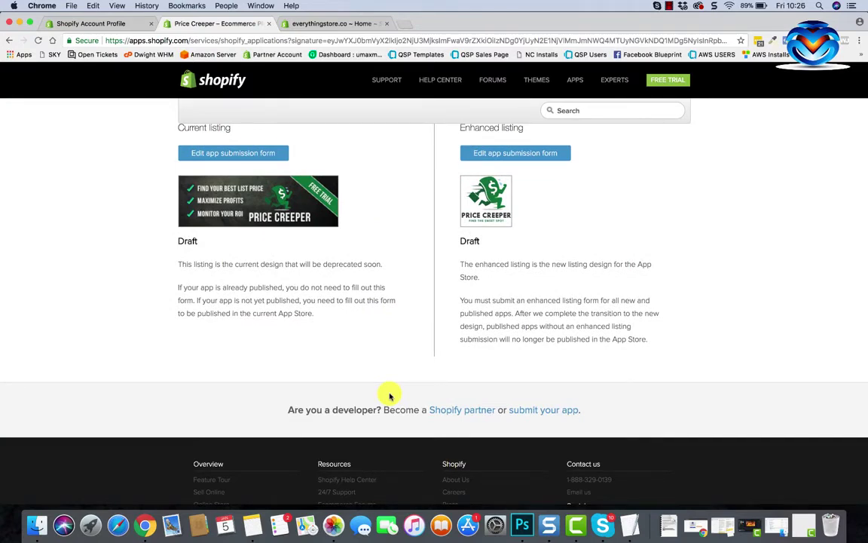
pyautogui.scroll(4, 390, 397)
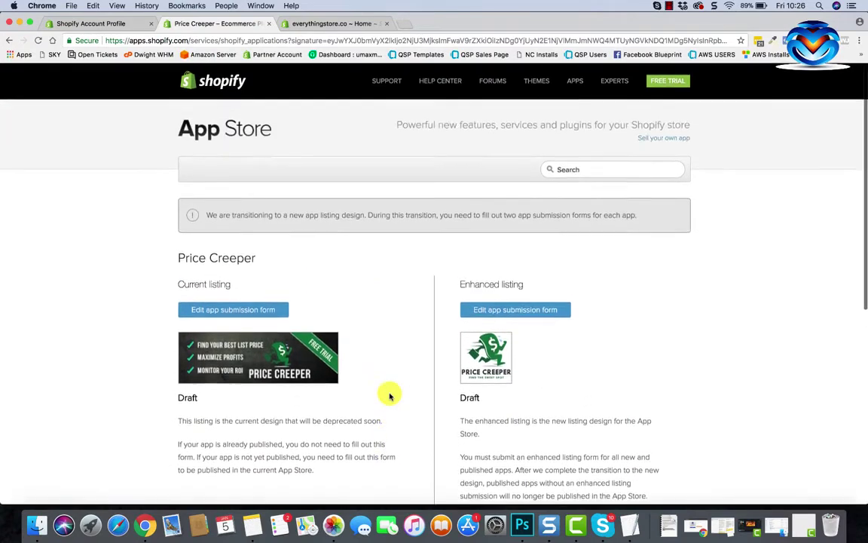
pyautogui.click(9, 41)
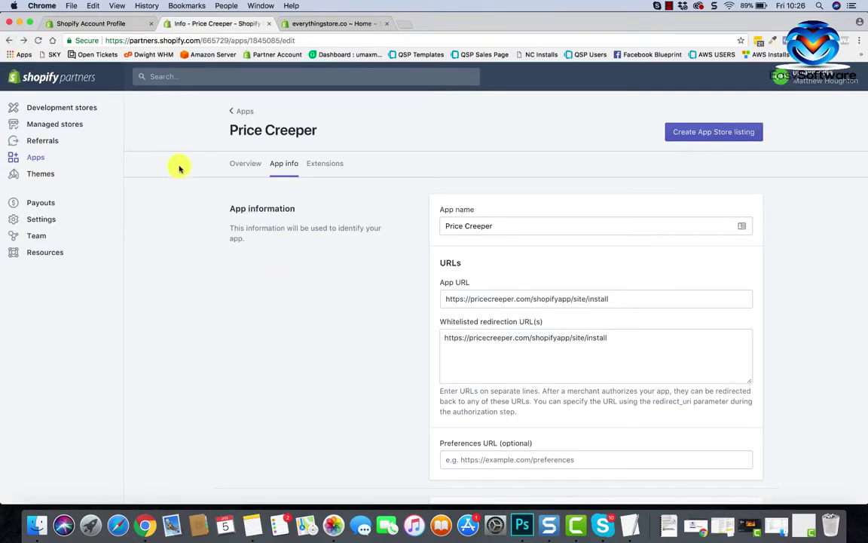
# Switch to Price Creeper's Overview tab and scroll through it.
pyautogui.click(235, 165)
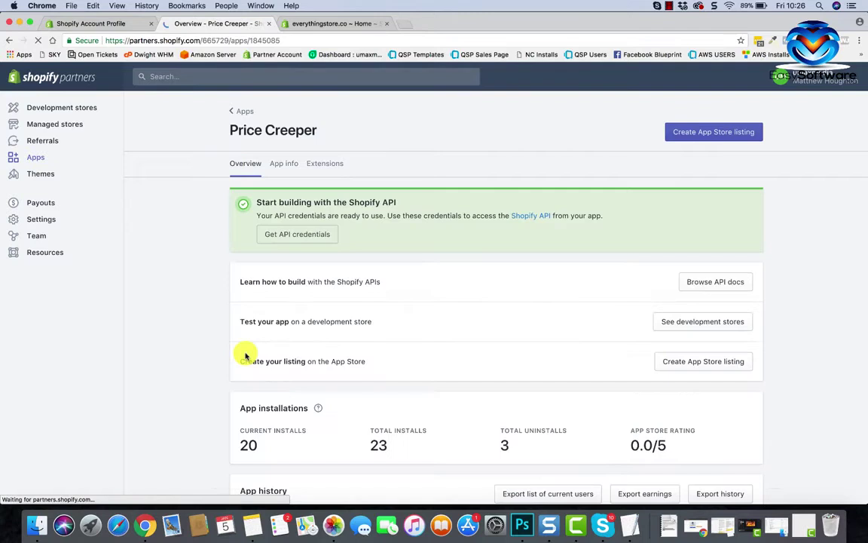
pyautogui.scroll(-1, 232, 264)
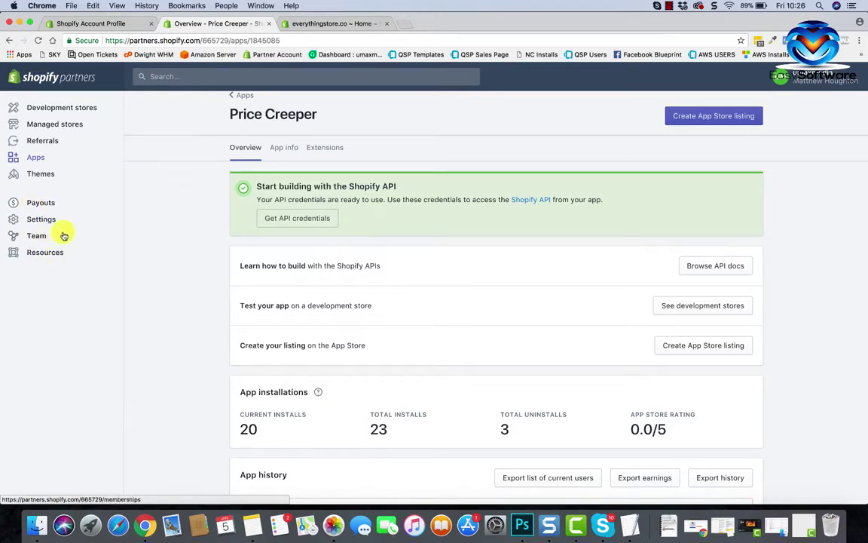
pyautogui.scroll(1, 77, 218)
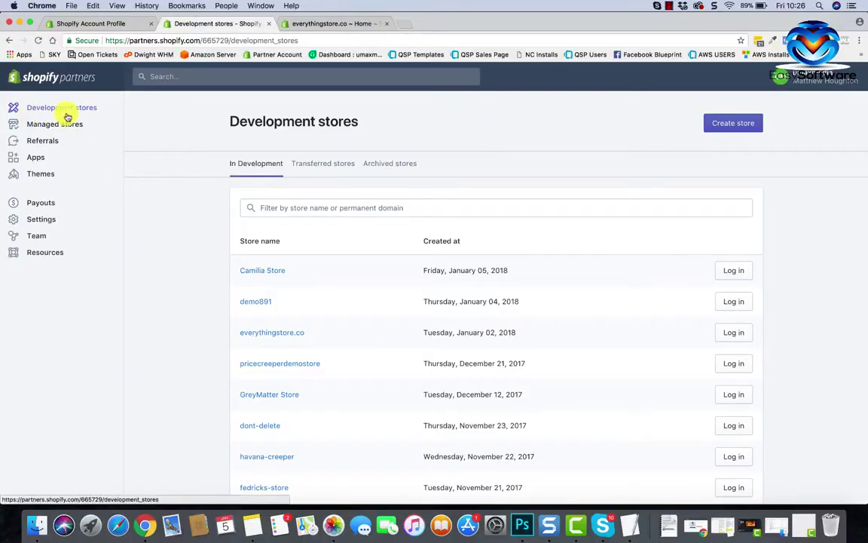
# Log in to everythingstore.co and open Price Creeper from its installed apps.
pyautogui.scroll(-2, 260, 284)
pyautogui.scroll(-1, 517, 306)
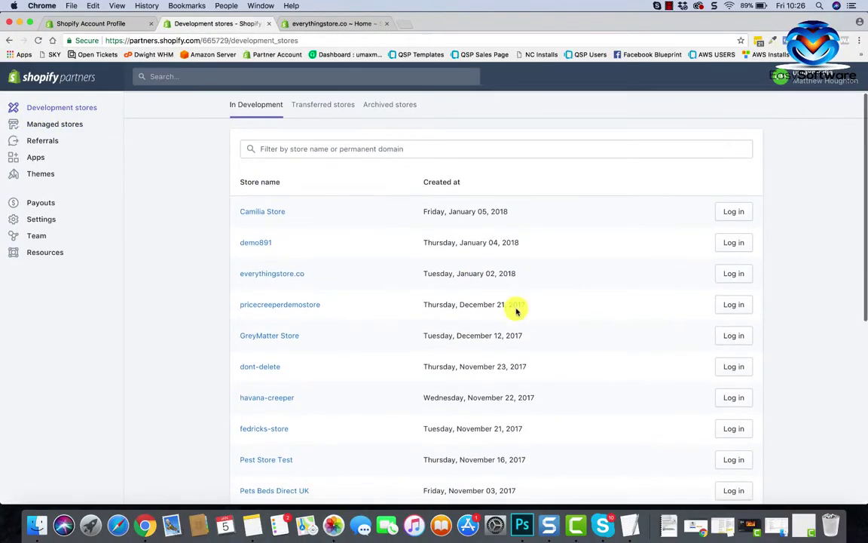
pyautogui.click(734, 276)
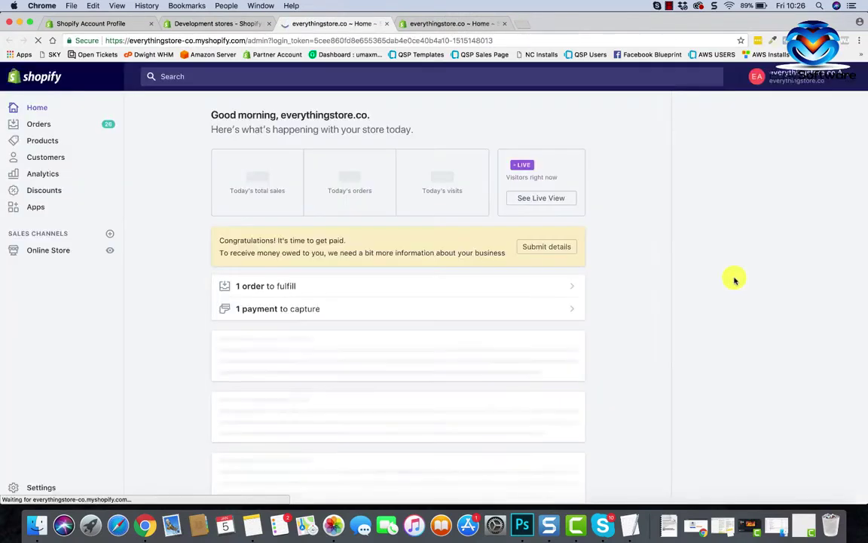
pyautogui.click(33, 207)
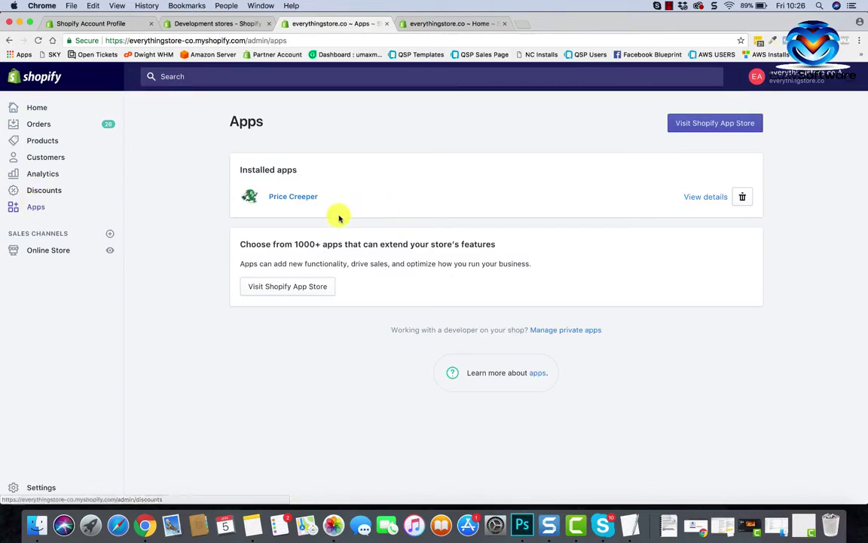
pyautogui.click(301, 197)
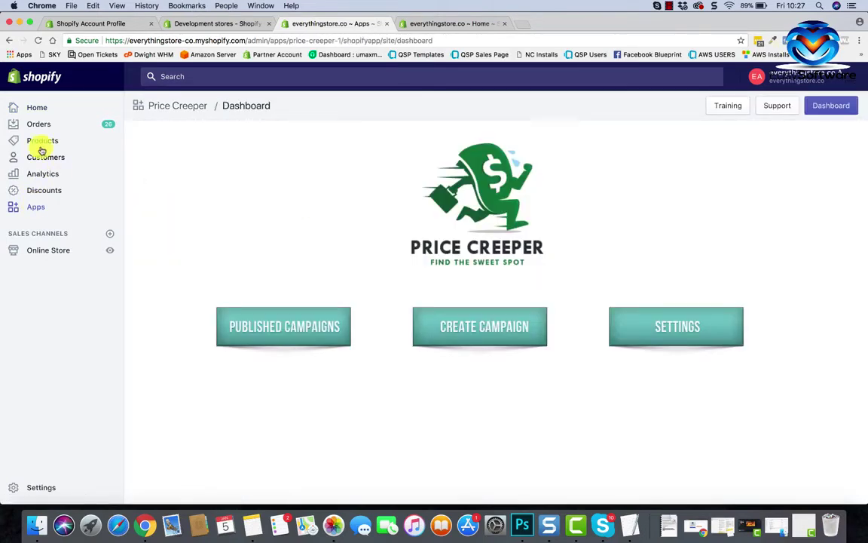
# Return to the Development stores list and scroll through it.
pyautogui.click(233, 23)
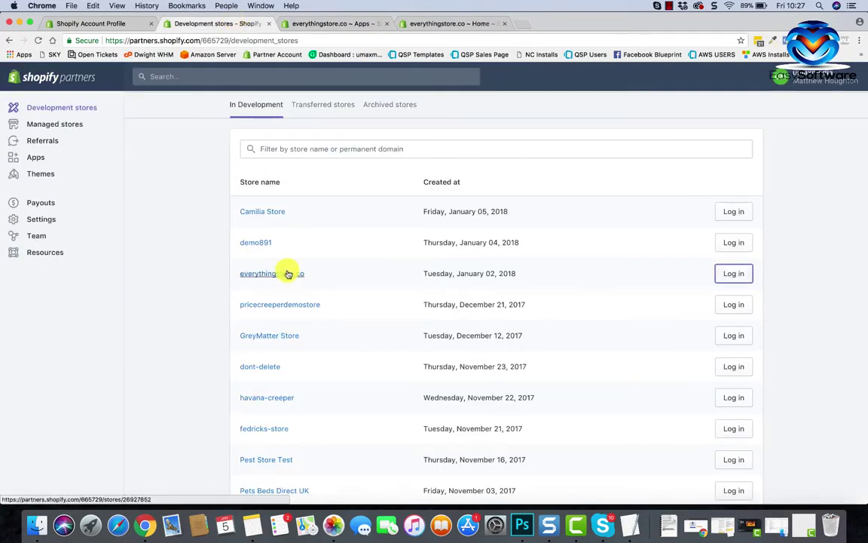
pyautogui.scroll(2, 287, 272)
pyautogui.scroll(-2, 322, 325)
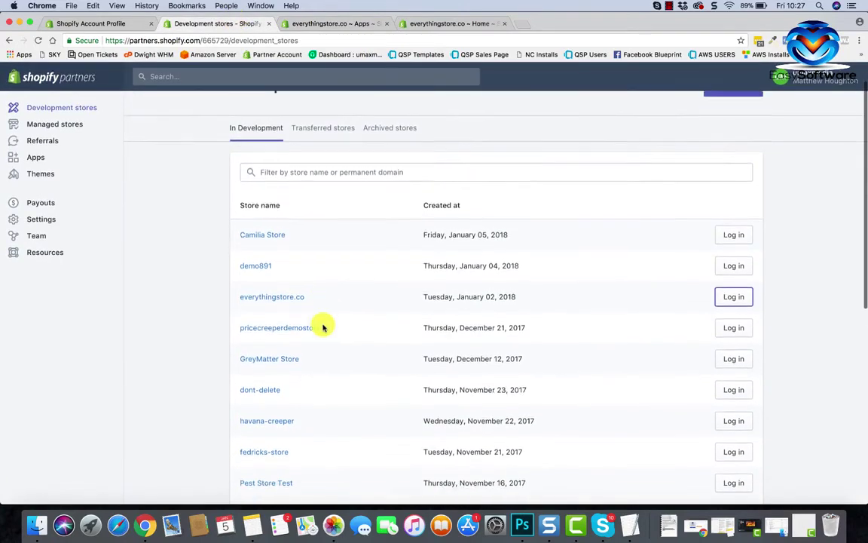
pyautogui.scroll(1, 322, 325)
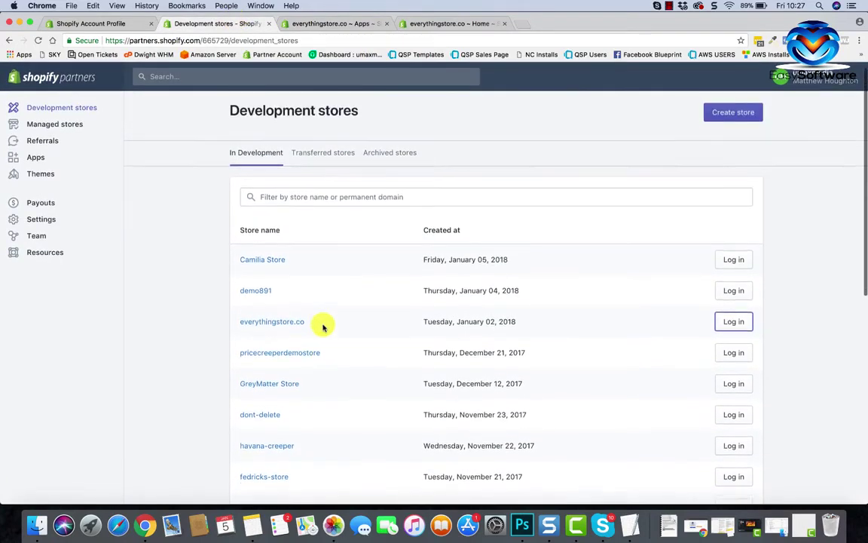
# Close the everythingstore.co Apps tab, review the Transferred stores, then return to In Development stores.
pyautogui.click(388, 25)
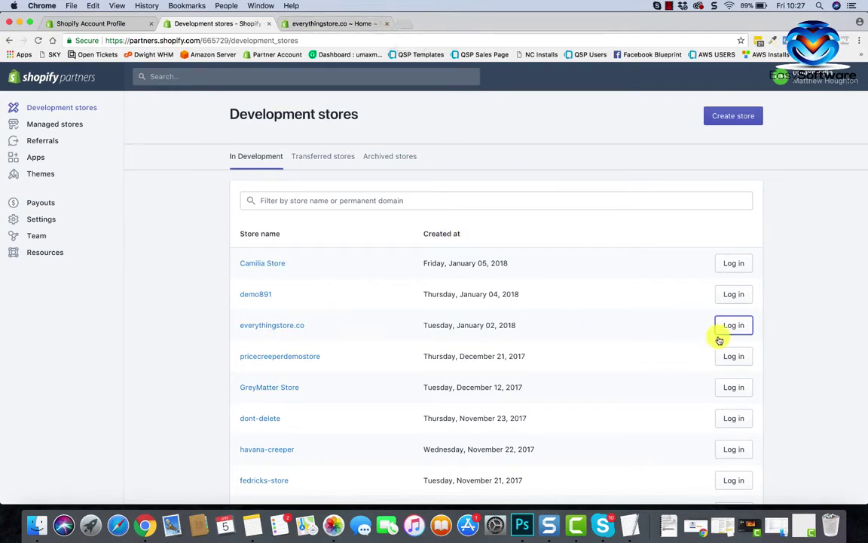
pyautogui.click(343, 157)
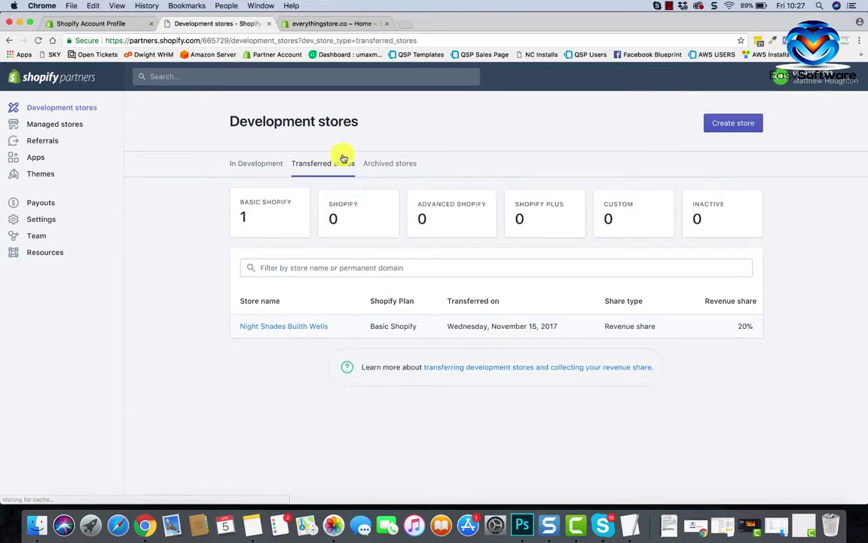
pyautogui.click(272, 164)
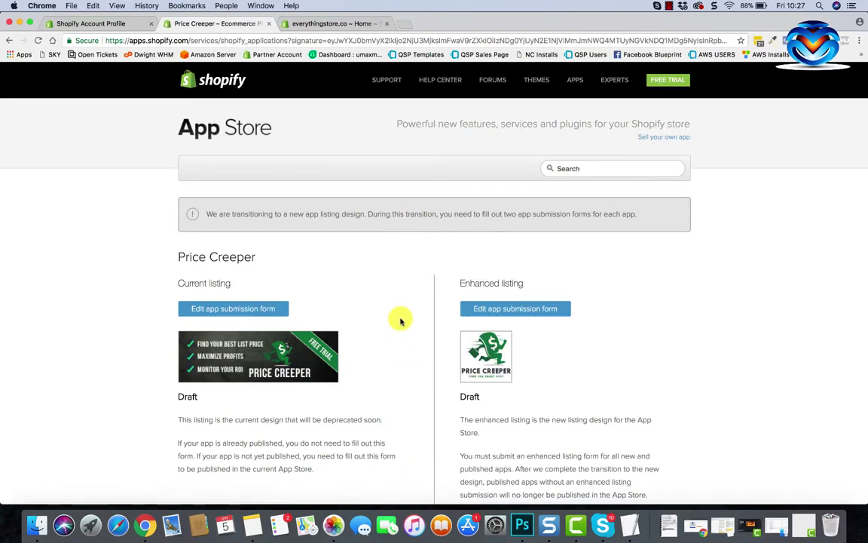
# From the current listing's submission form, preview Price Creeper's unpublished App Store listing.
pyautogui.click(270, 312)
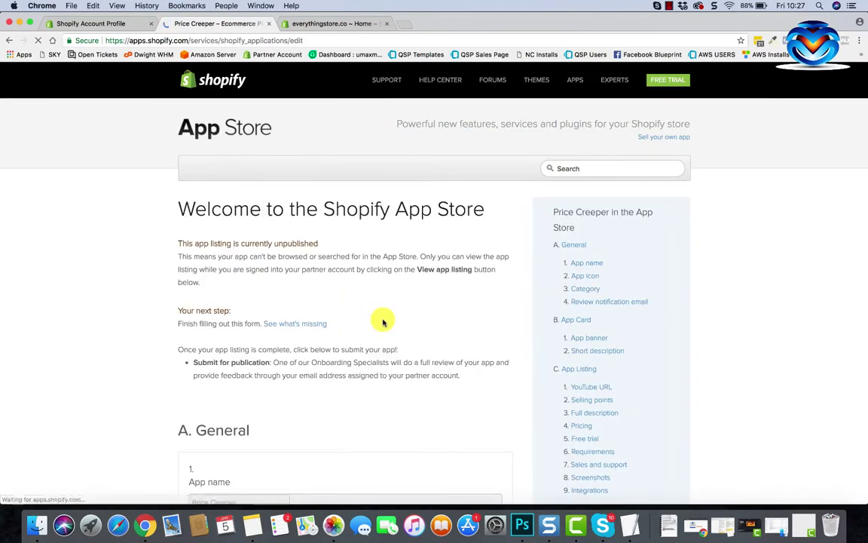
pyautogui.scroll(-4, 383, 321)
pyautogui.scroll(-10, 383, 322)
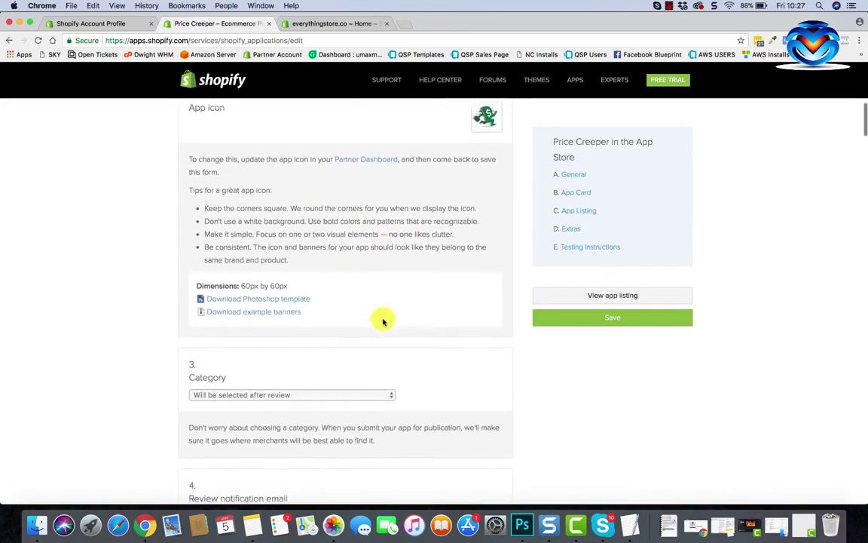
pyautogui.click(603, 296)
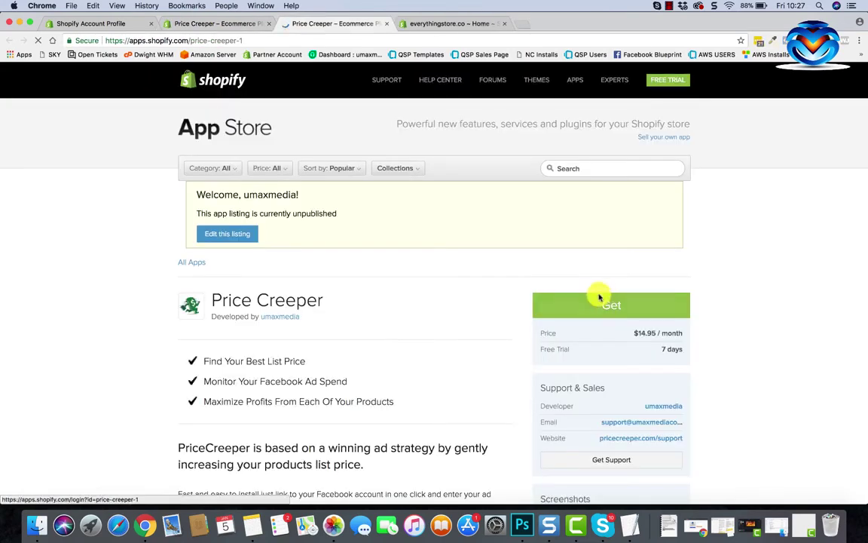
# Press Get on Price Creeper's App Store listing to bring up the store install prompt.
pyautogui.click(605, 306)
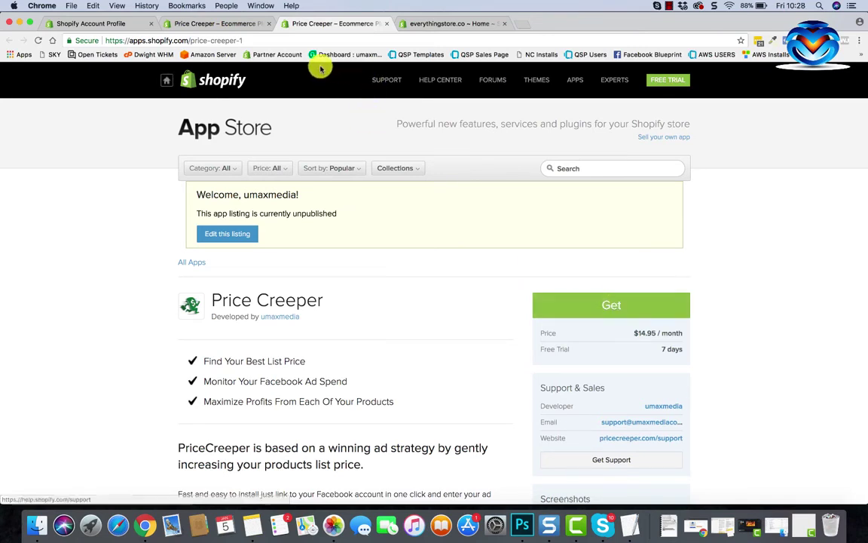
pyautogui.click(229, 28)
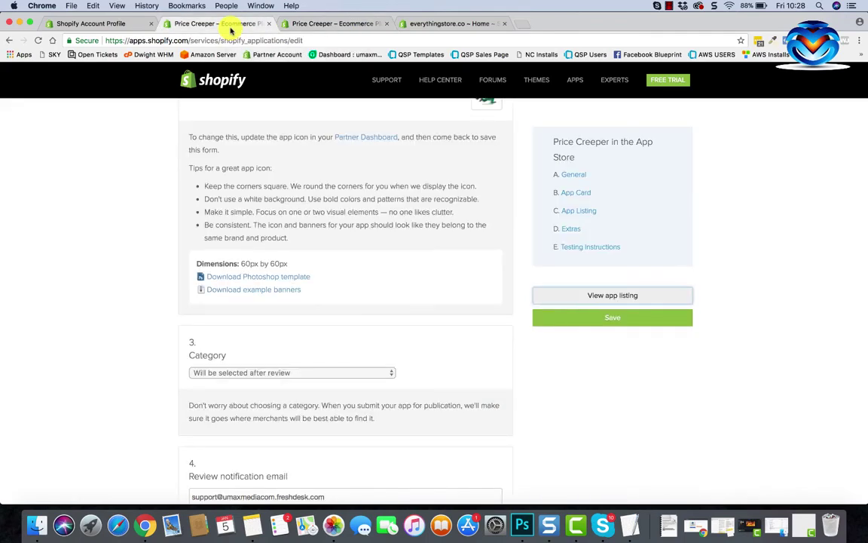
pyautogui.click(340, 28)
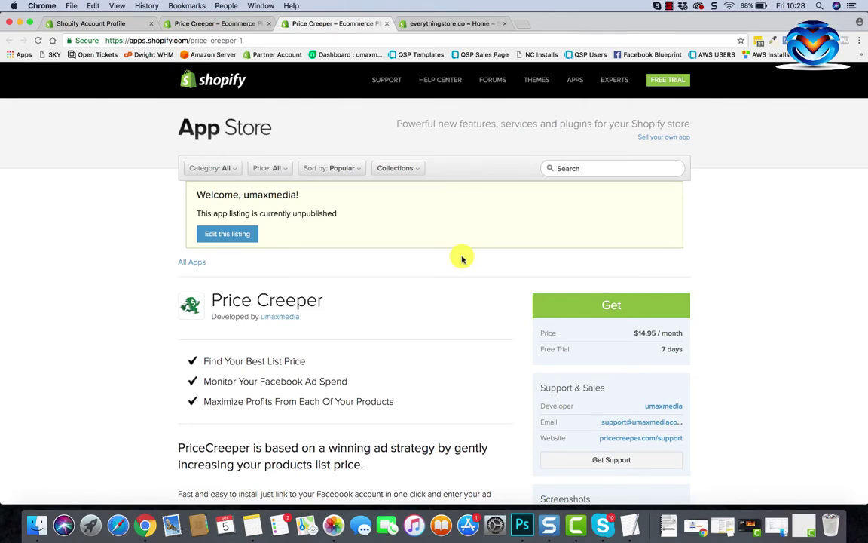
pyautogui.click(606, 302)
# Highlight everythingstore-co.myshopify.com in the Already using Shopify? store URL field.
pyautogui.moveTo(323, 224); pyautogui.dragTo(190, 227)
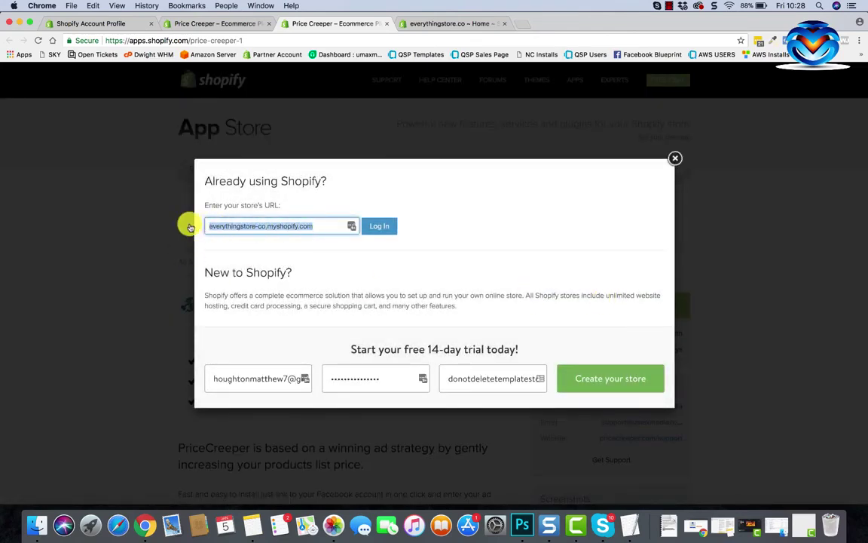